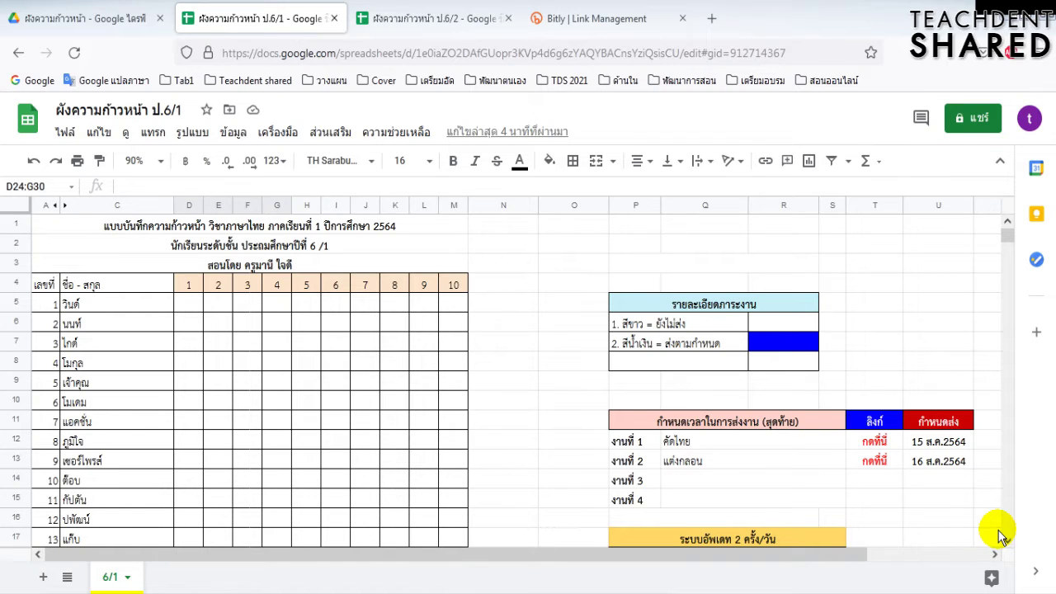
Step: Set the ป.6/1 sheet's general access to anyone with the link as Viewer
click(971, 118)
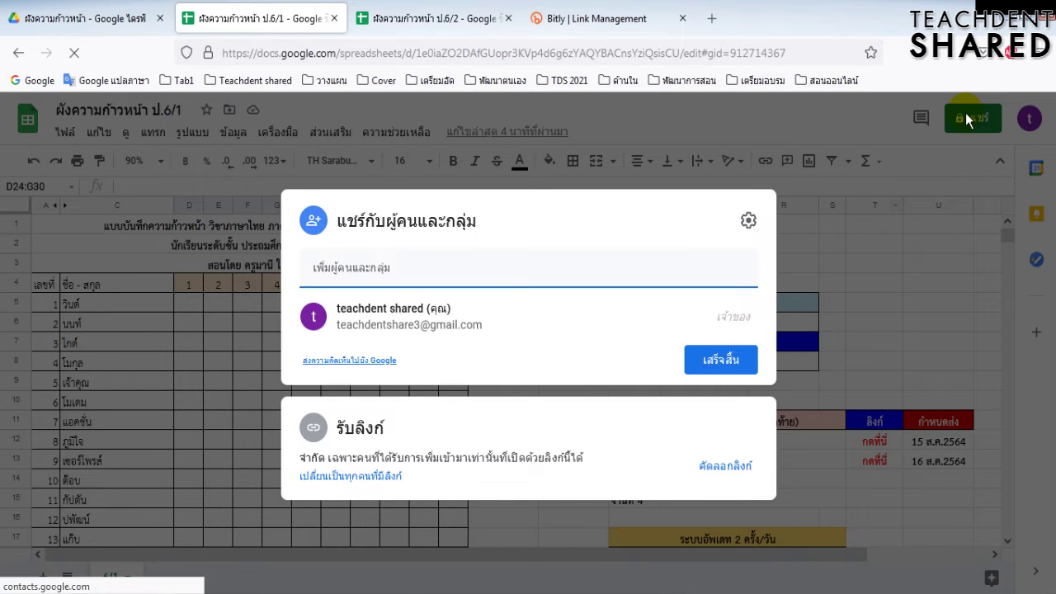
click(332, 478)
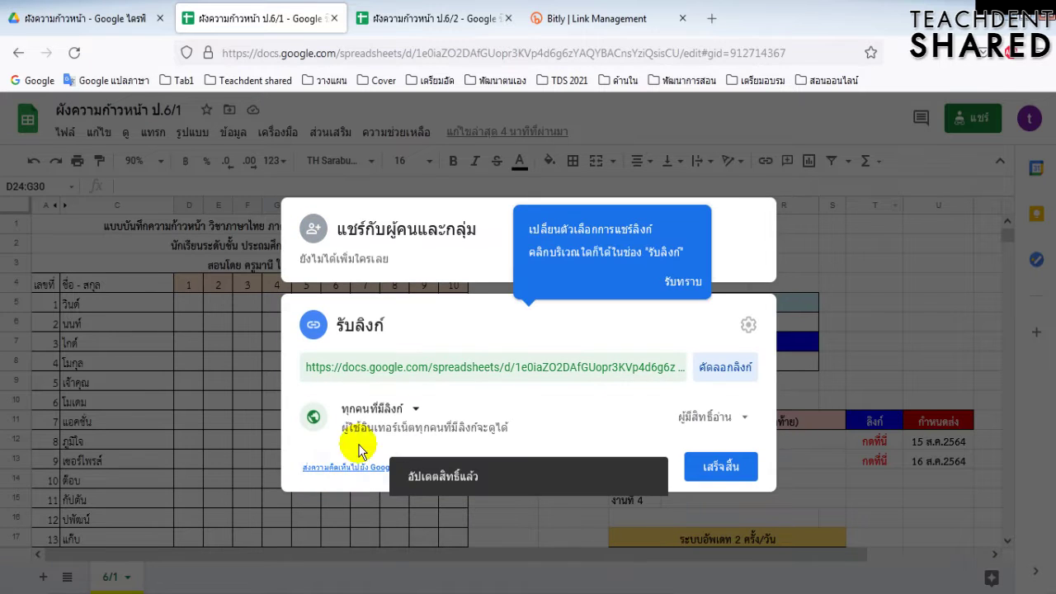
click(367, 408)
click(388, 485)
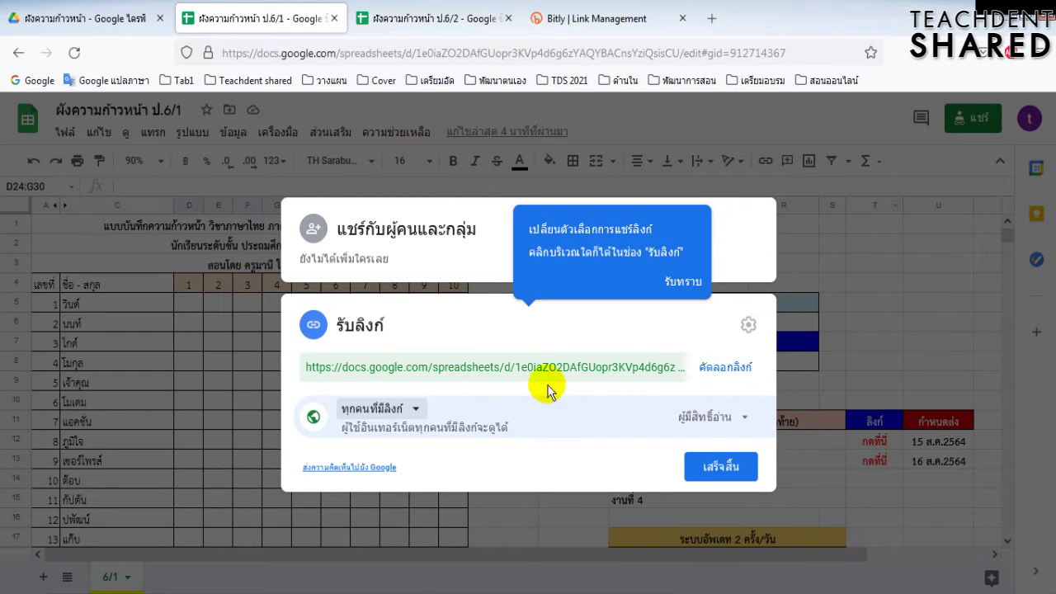
click(705, 419)
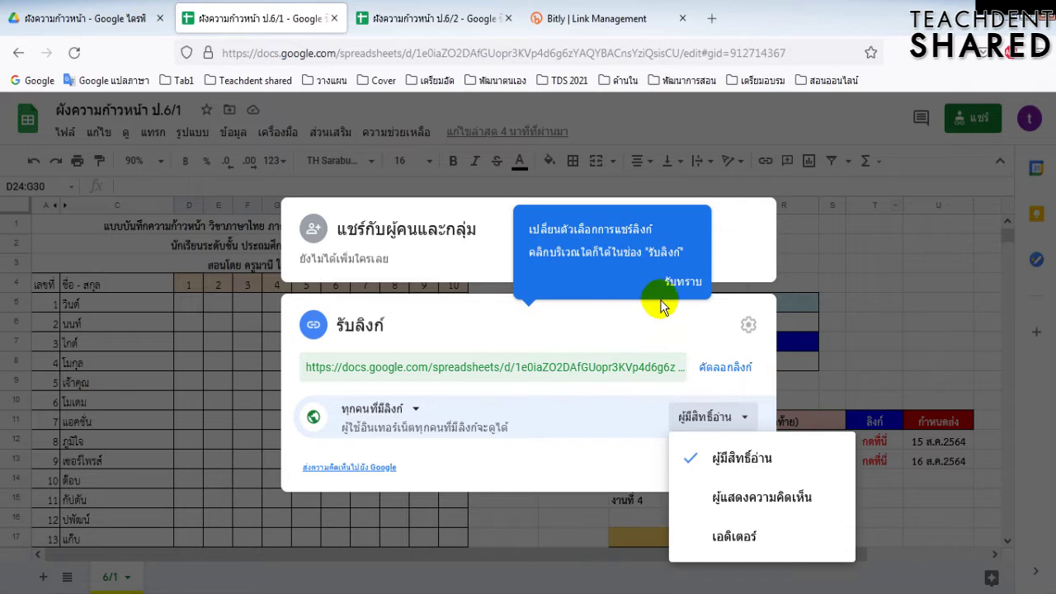
click(681, 281)
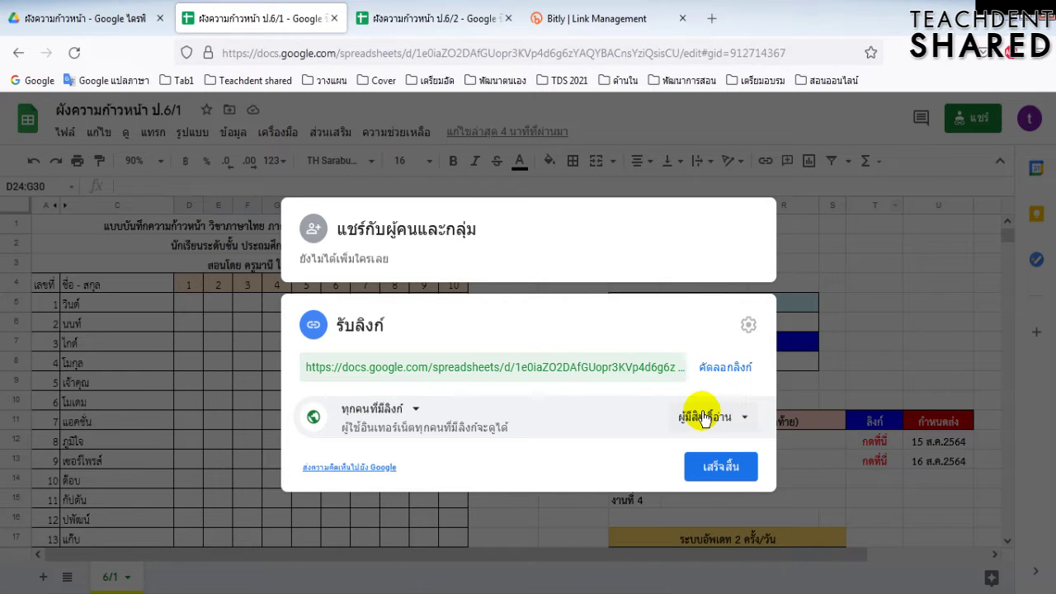
Step: Copy the ป.6/1 sheet's share link and close the Share dialog
click(716, 371)
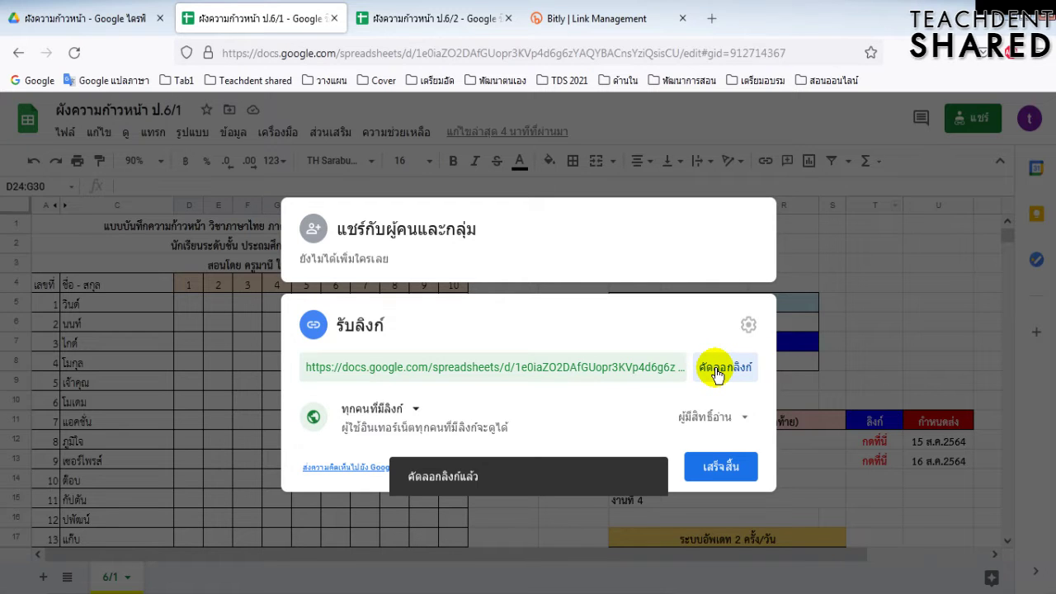
click(720, 467)
click(618, 20)
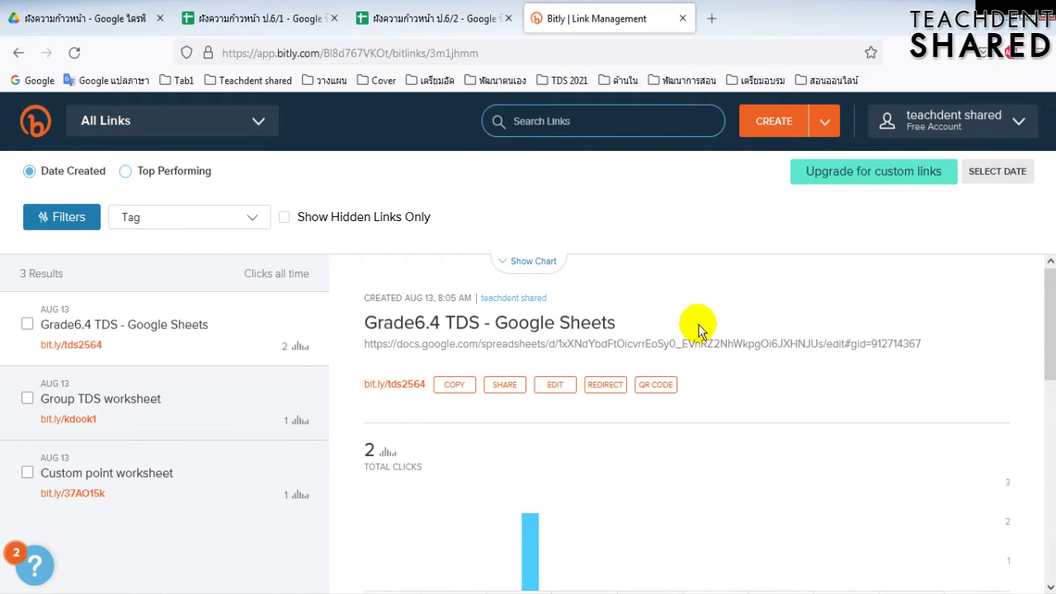
Step: Shorten the pasted ป.6/1 sheet URL into a new Bitly link, bit.ly/3jWVBwC
click(768, 122)
key(ctrl+v)
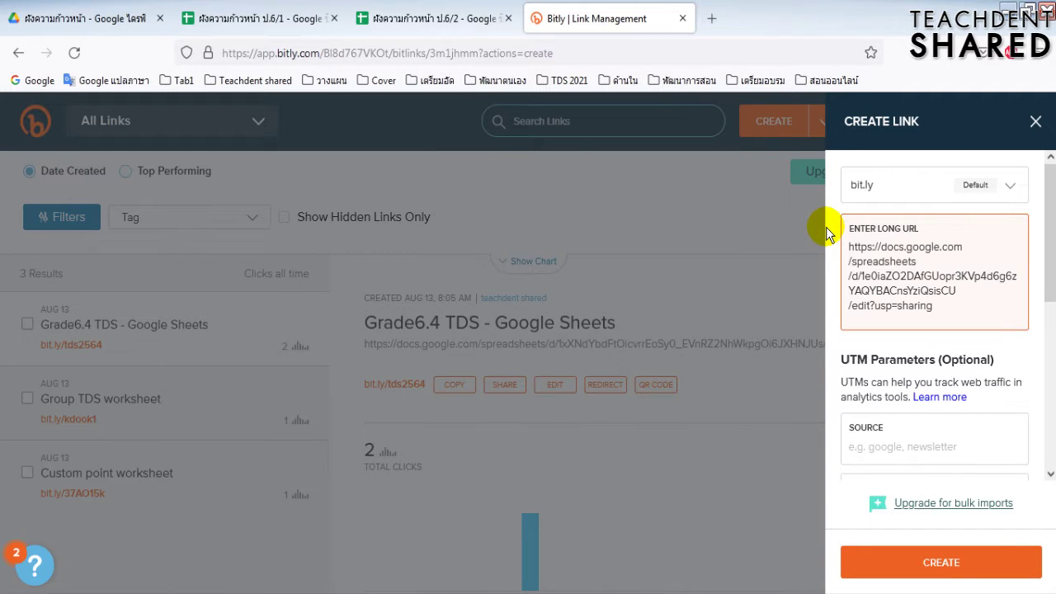
click(934, 564)
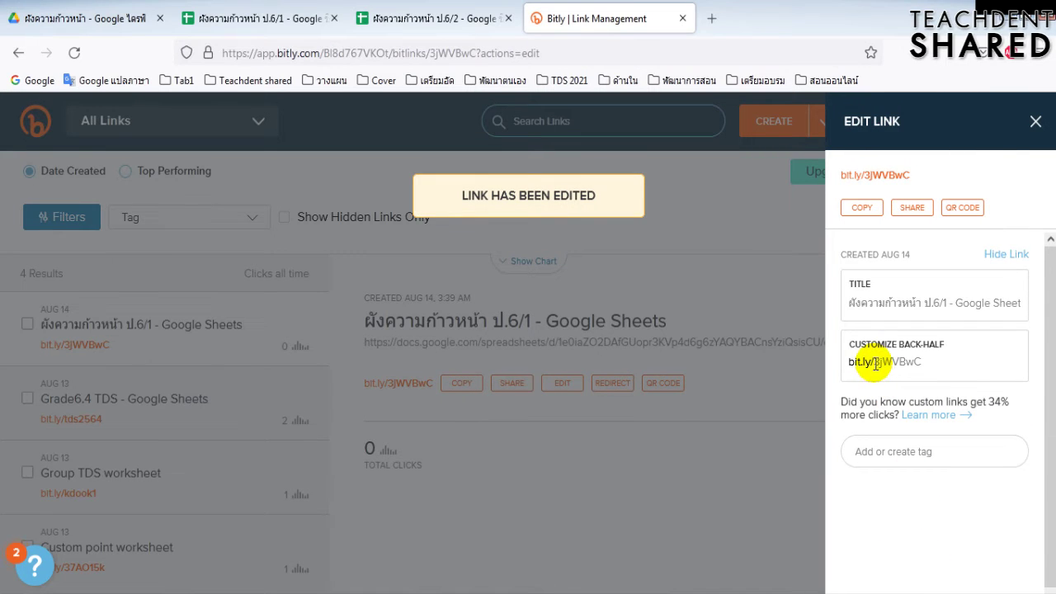
Step: Change the short link's back-half from 3jWVBwC to the available gtds6_1
double_click(876, 363)
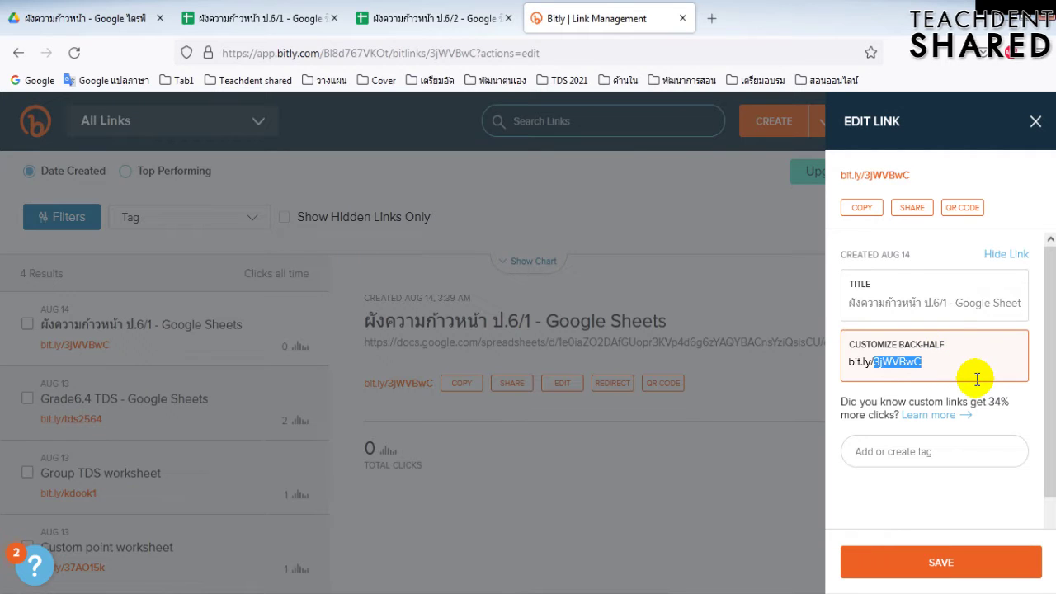
key(BackSpace)
text(grade6)
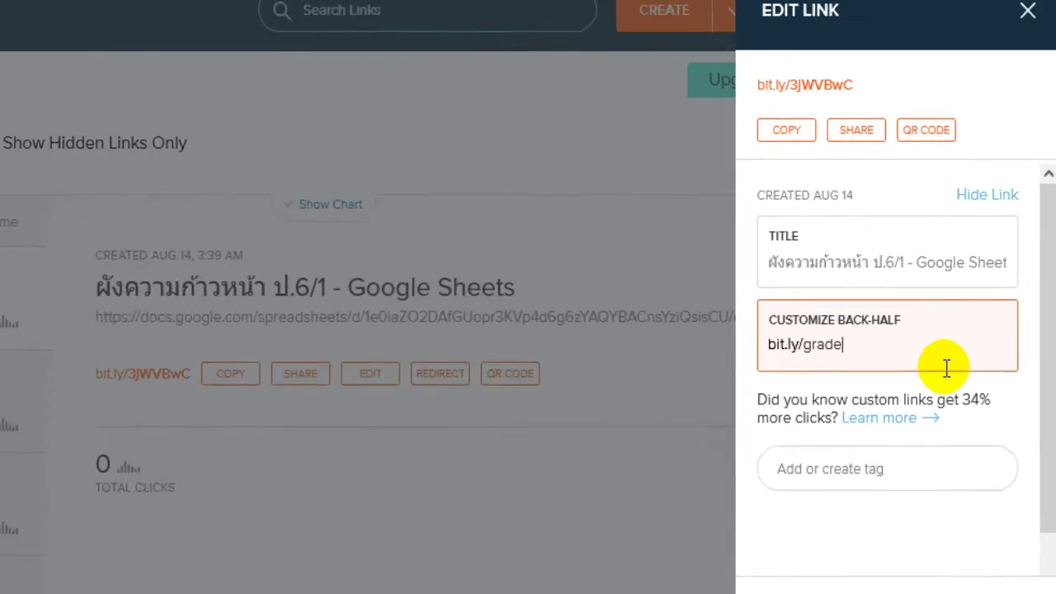
text(1)
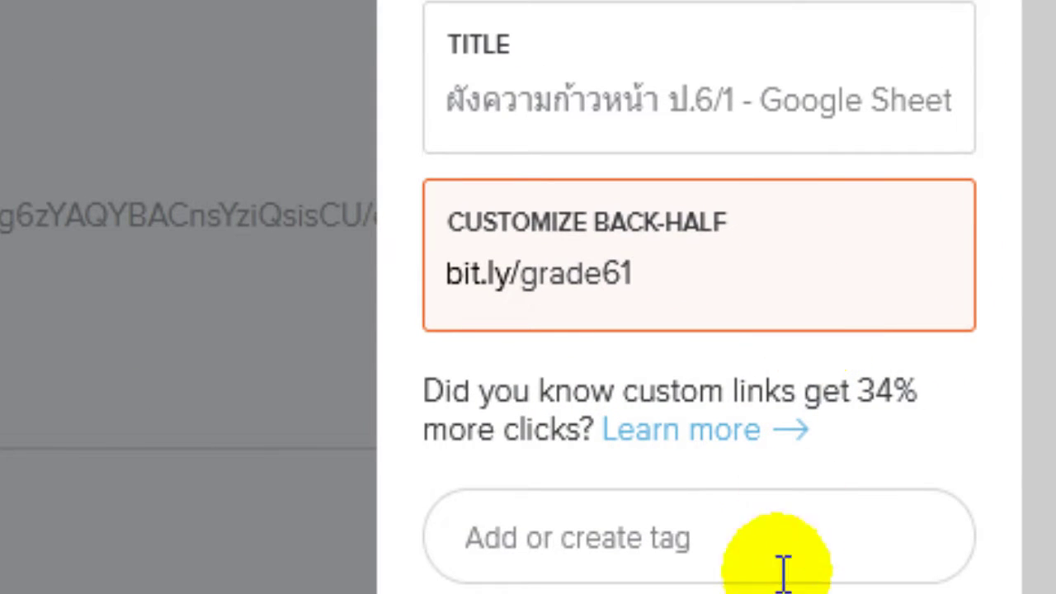
key(Tab)
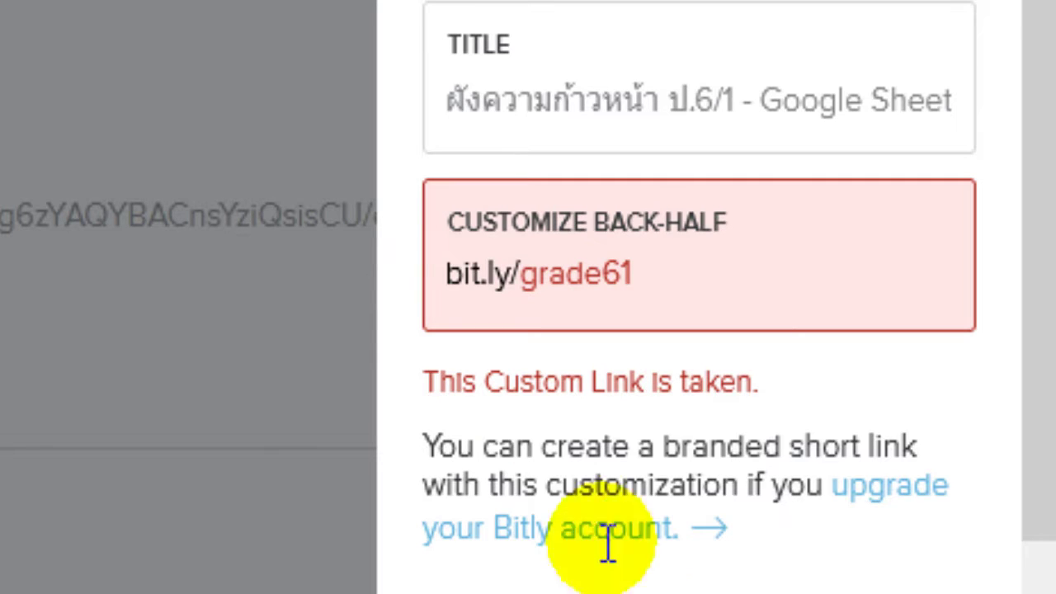
drag(603, 275, 648, 276)
key(BackSpace)
key(BackSpace)
key(BackSpace)
key(BackSpace)
key(BackSpace)
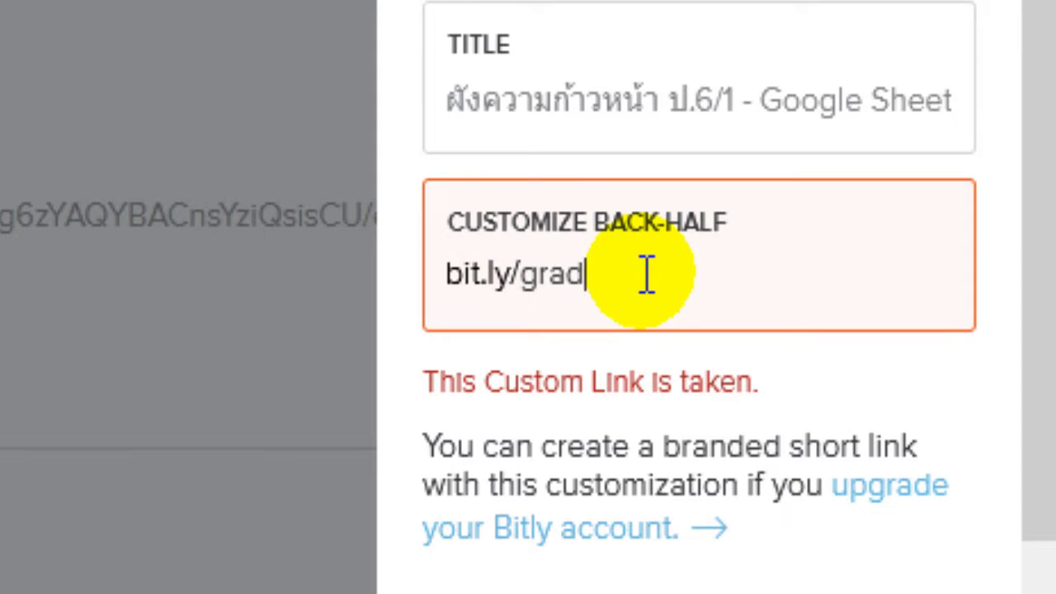
text(tds61)
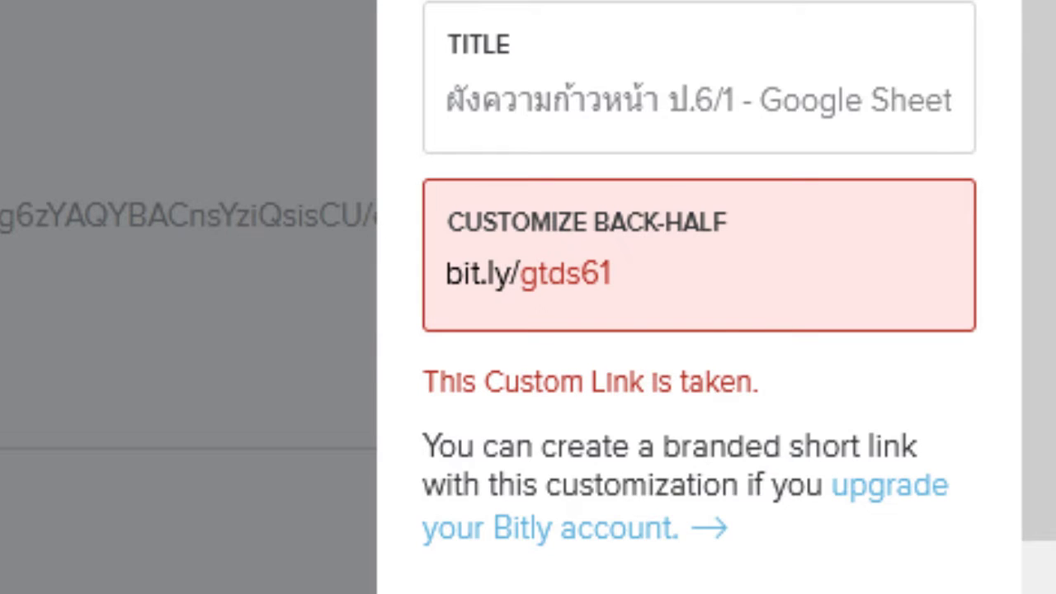
click(607, 273)
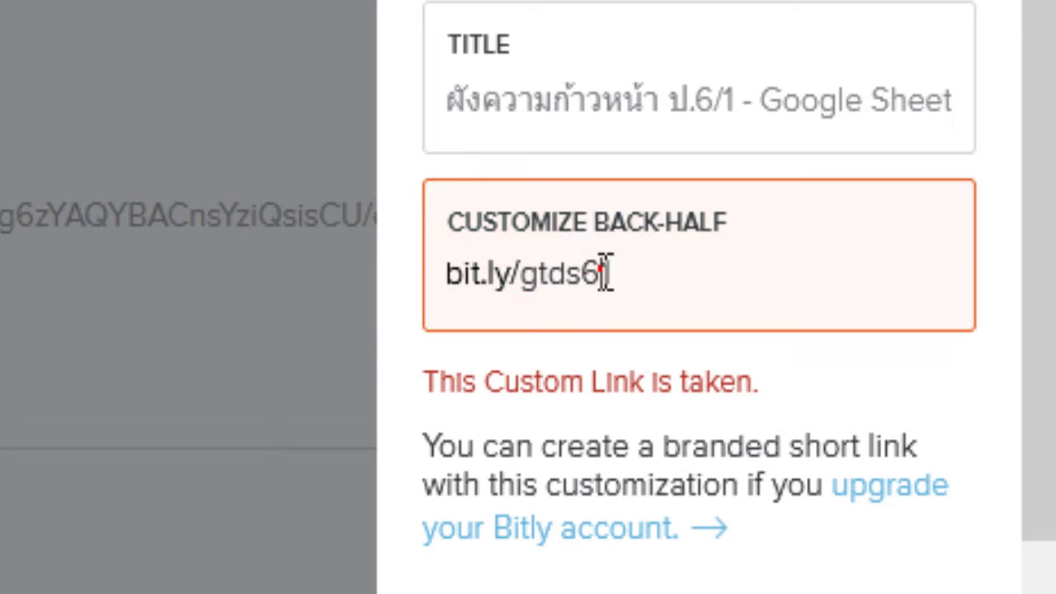
click(606, 273)
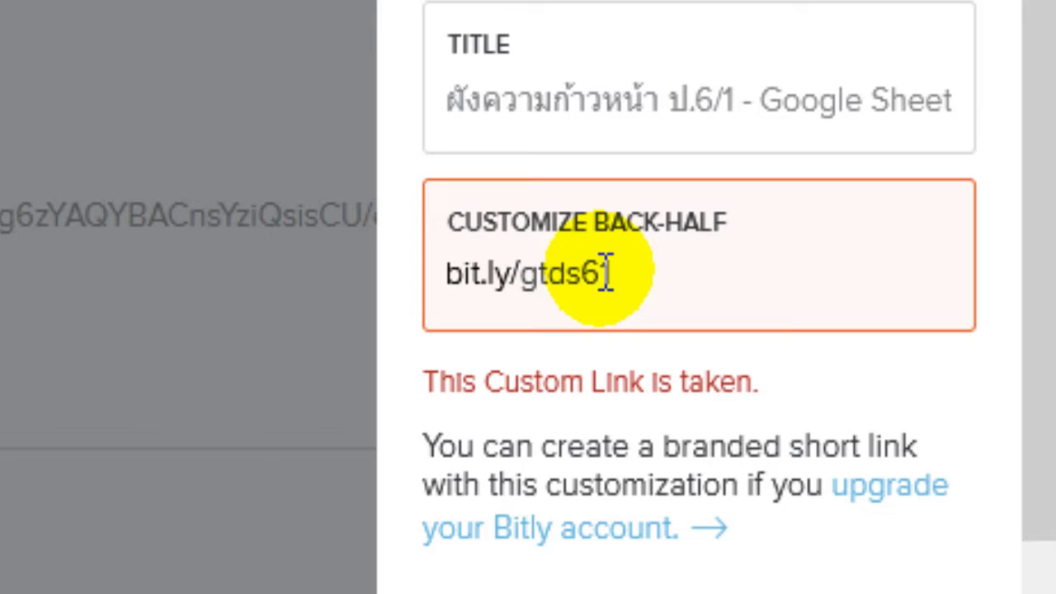
key(Left)
text(_)
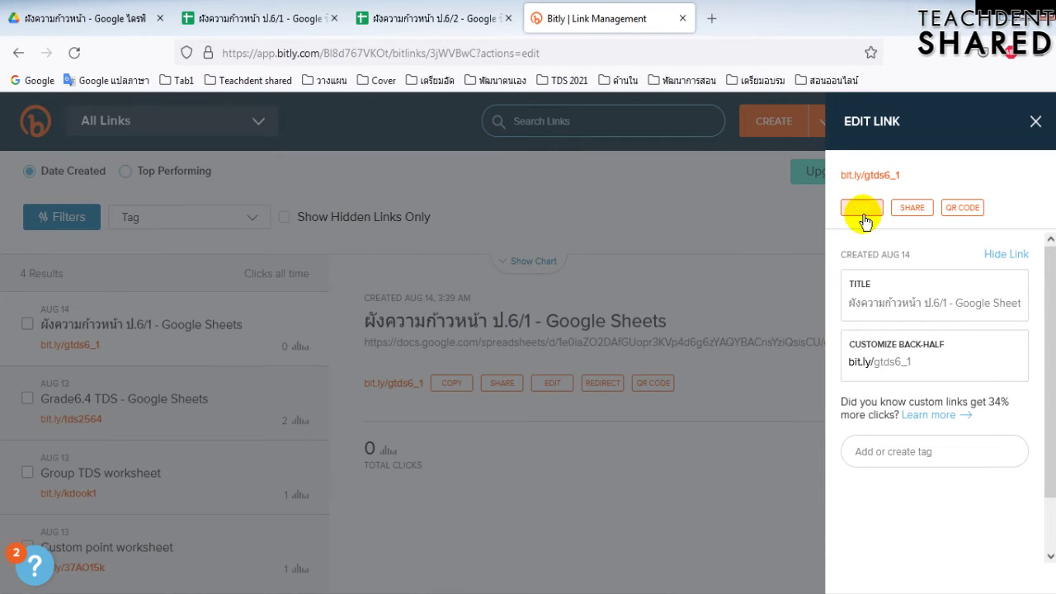
Step: Copy bit.ly/gtds6_1 and paste it into Notepad
click(862, 212)
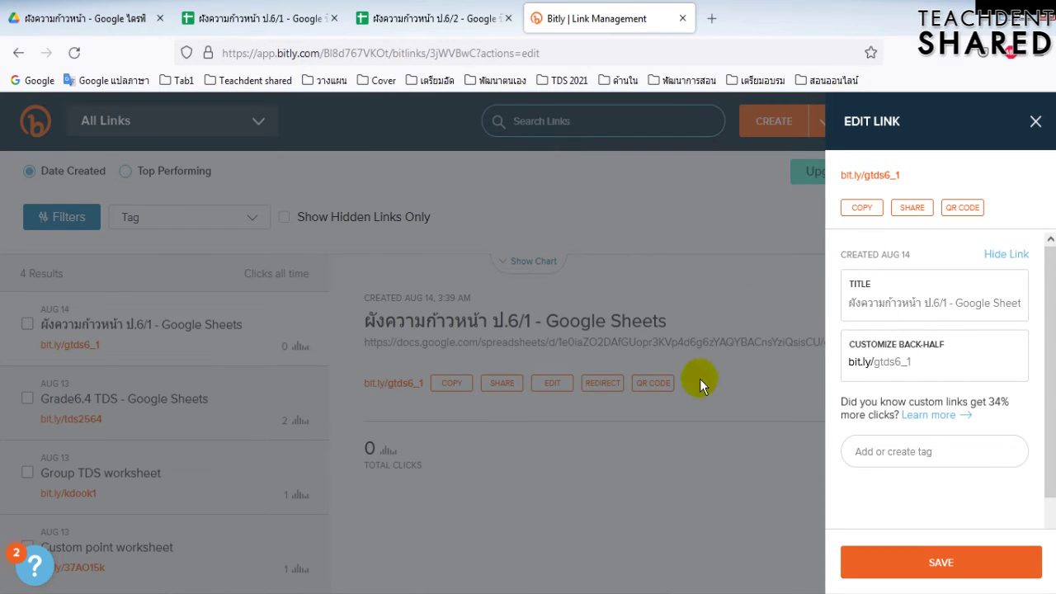
click(611, 590)
key(ctrl+v)
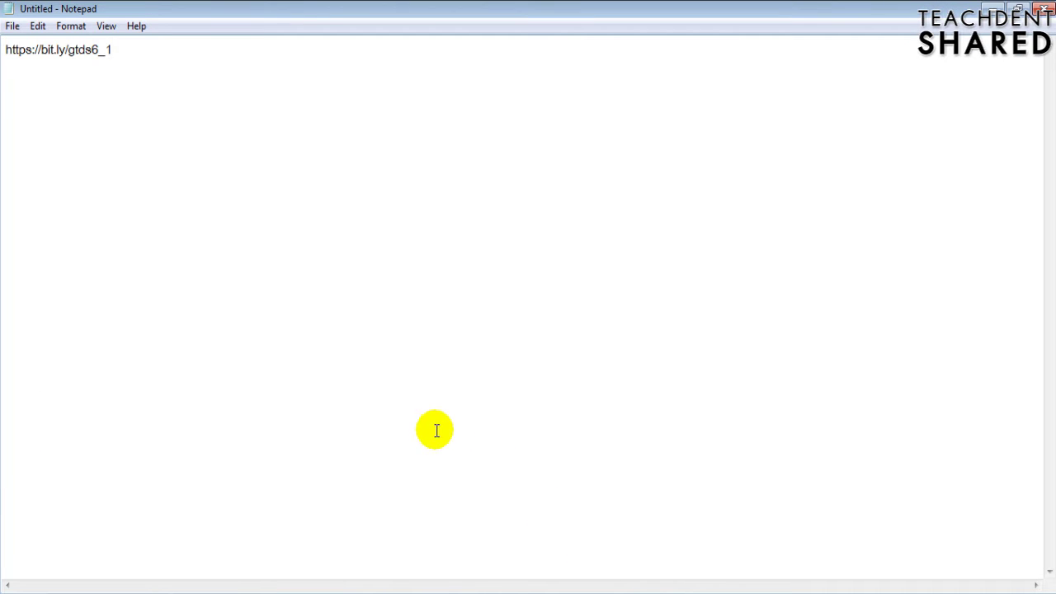
click(162, 584)
click(400, 19)
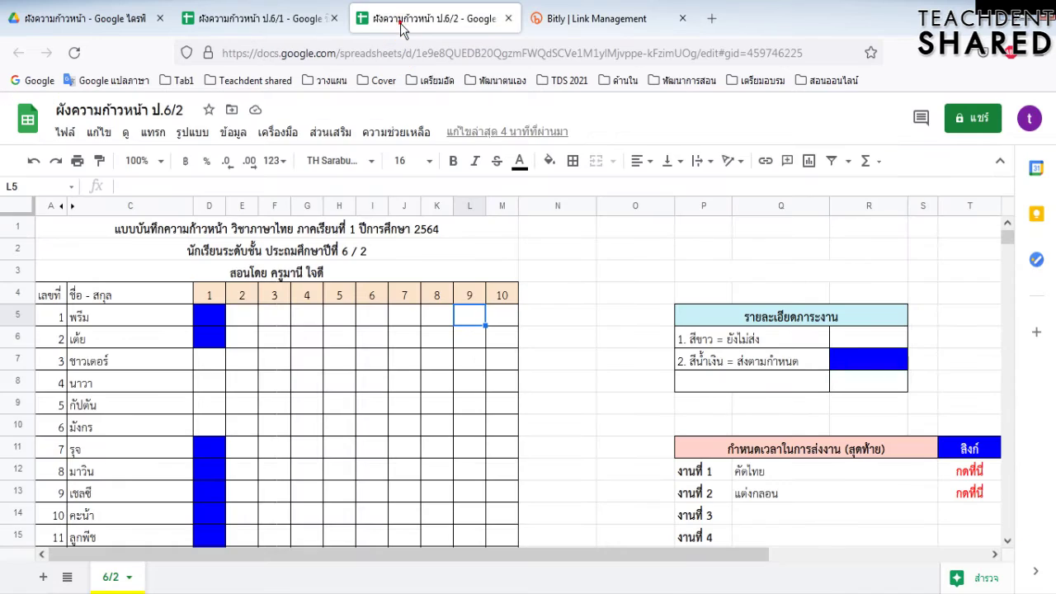
Step: Give the ป.6/2 sheet anyone-with-link Viewer access and copy its share link
click(971, 128)
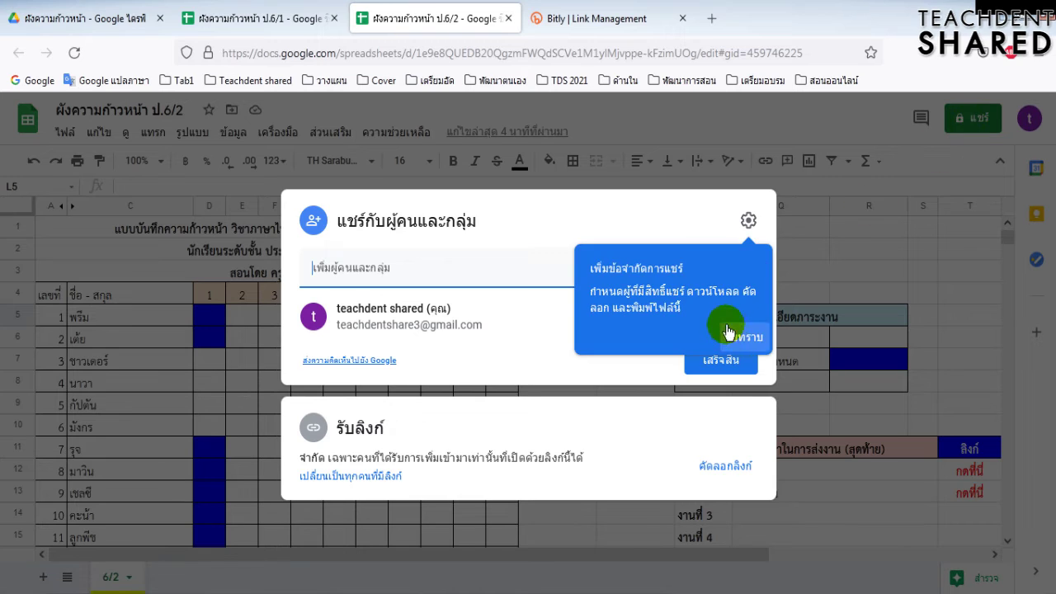
click(736, 336)
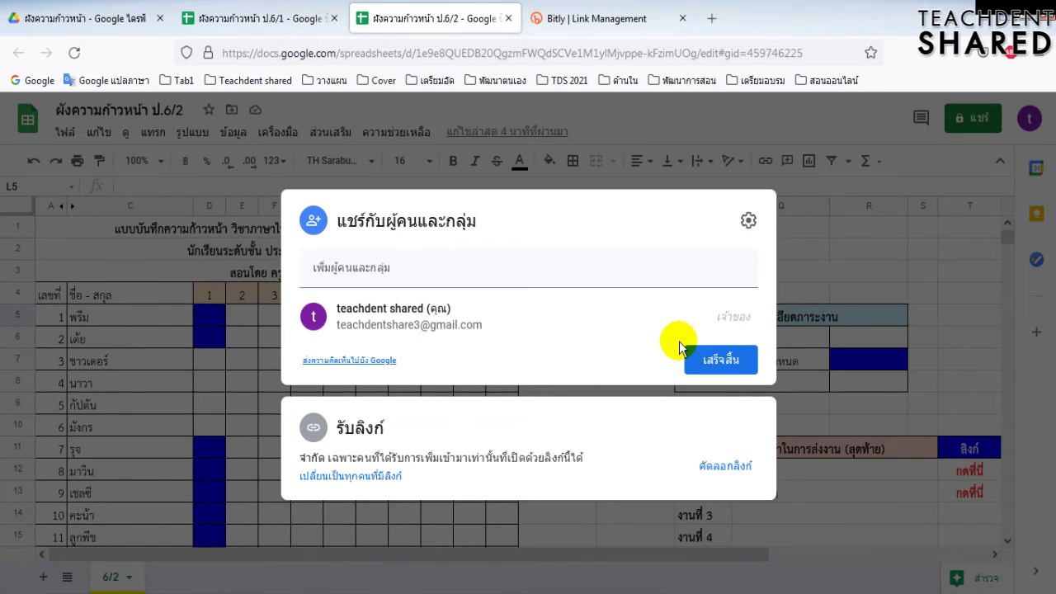
click(74, 21)
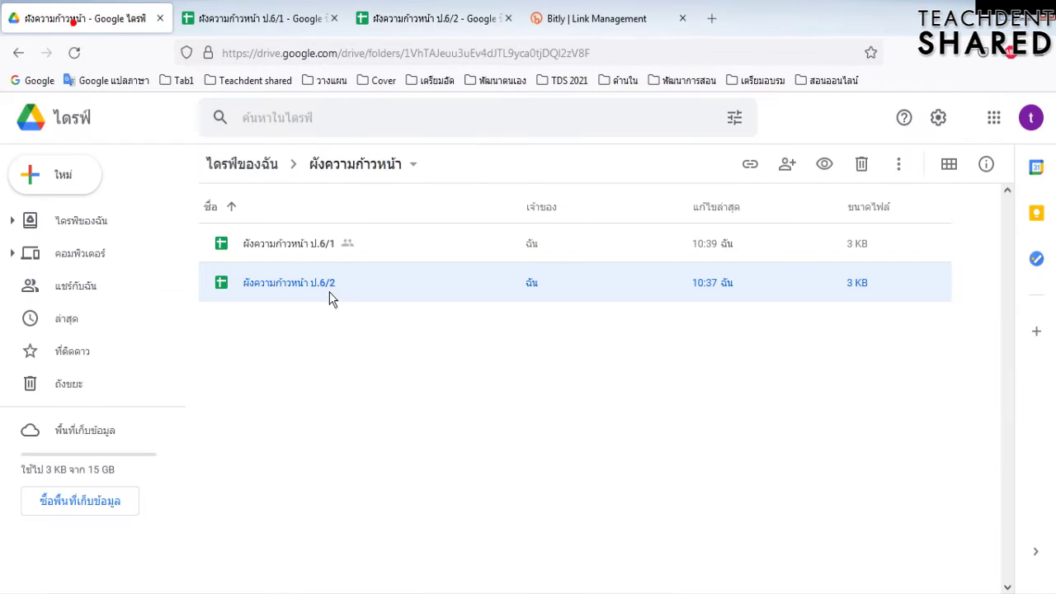
click(437, 20)
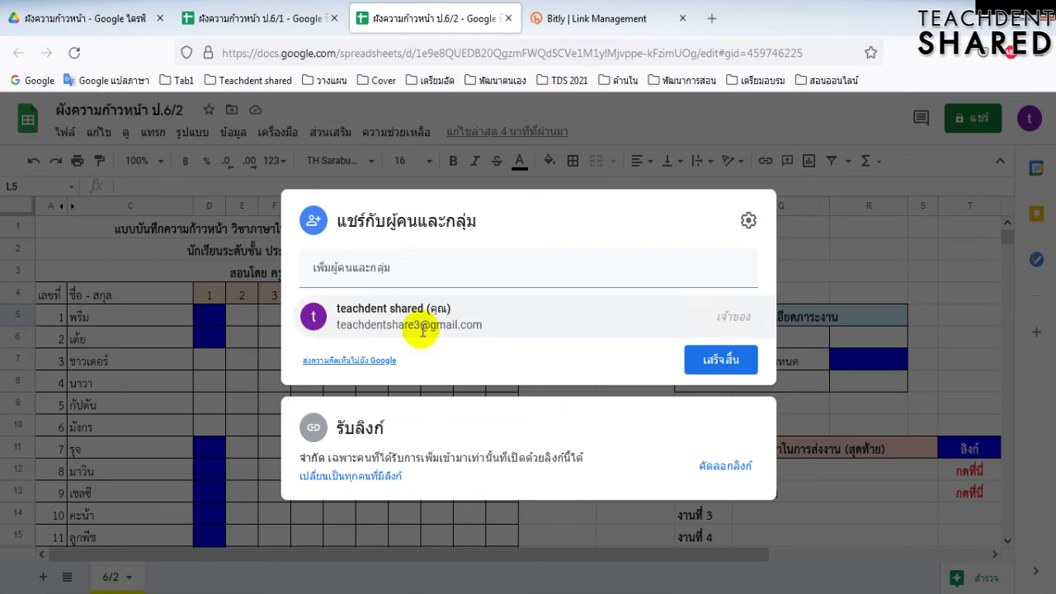
click(364, 476)
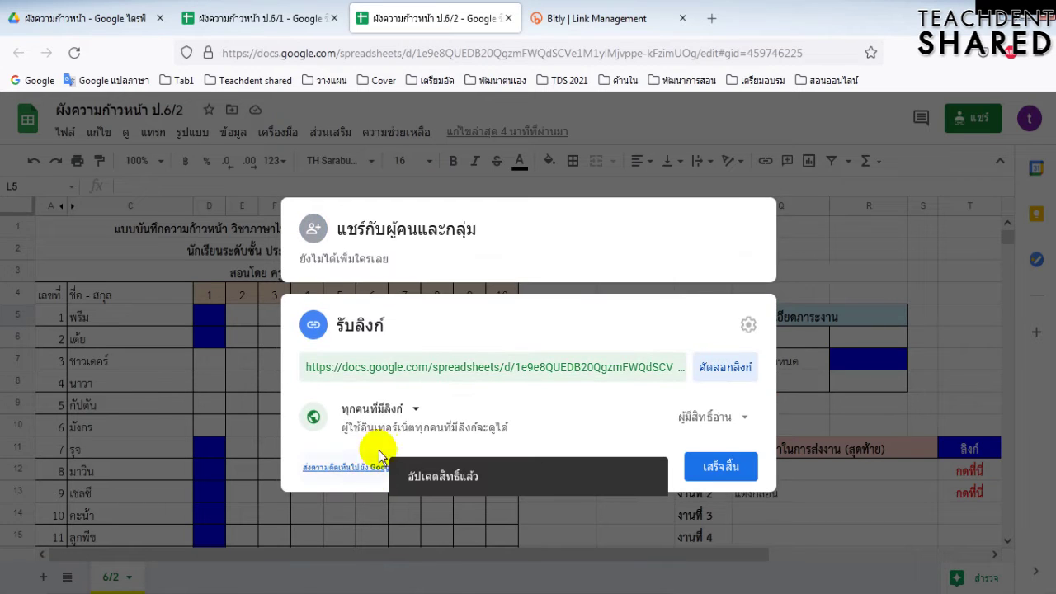
click(417, 412)
click(389, 495)
click(717, 371)
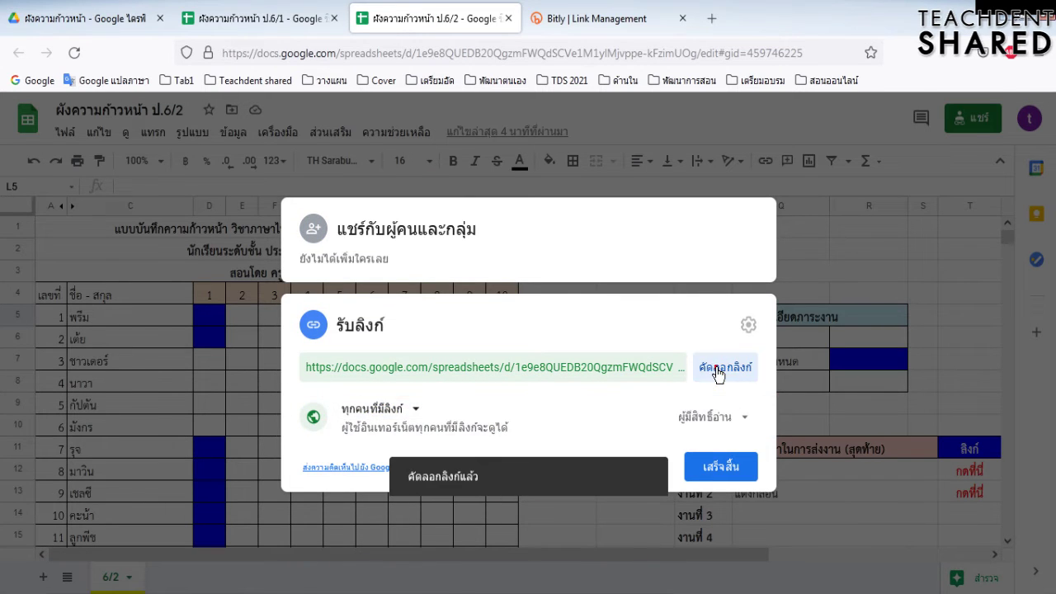
click(627, 21)
key(Escape)
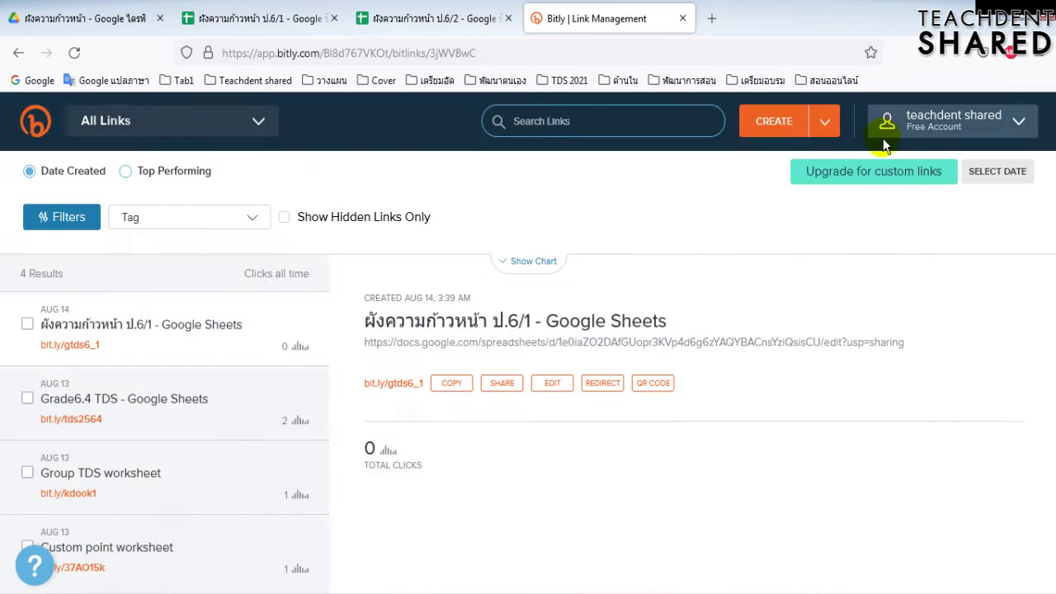
Step: Shorten the ป.6/2 sheet's URL into a new Bitly link
click(774, 121)
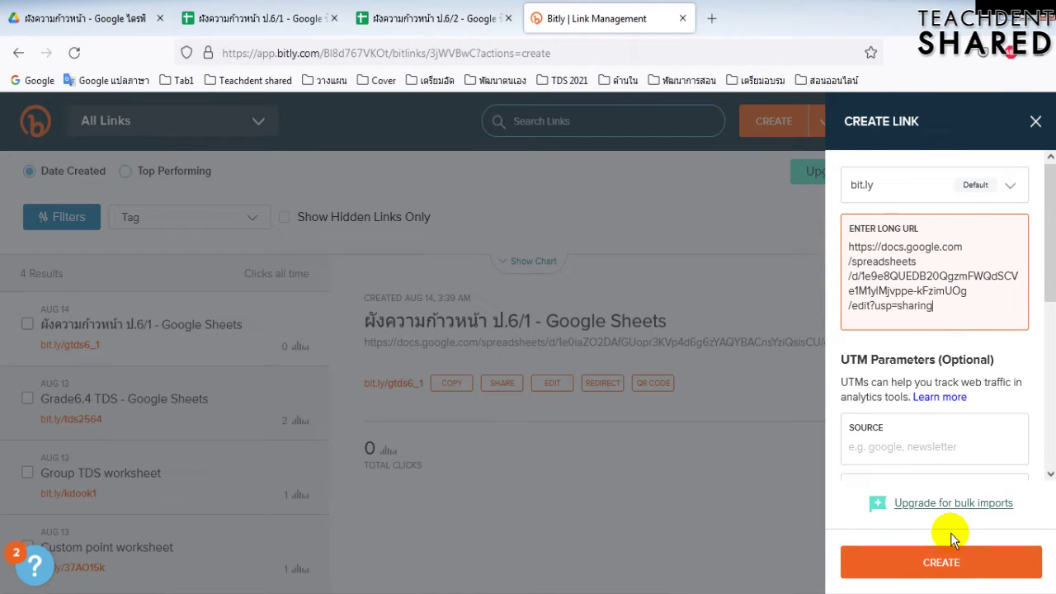
click(950, 560)
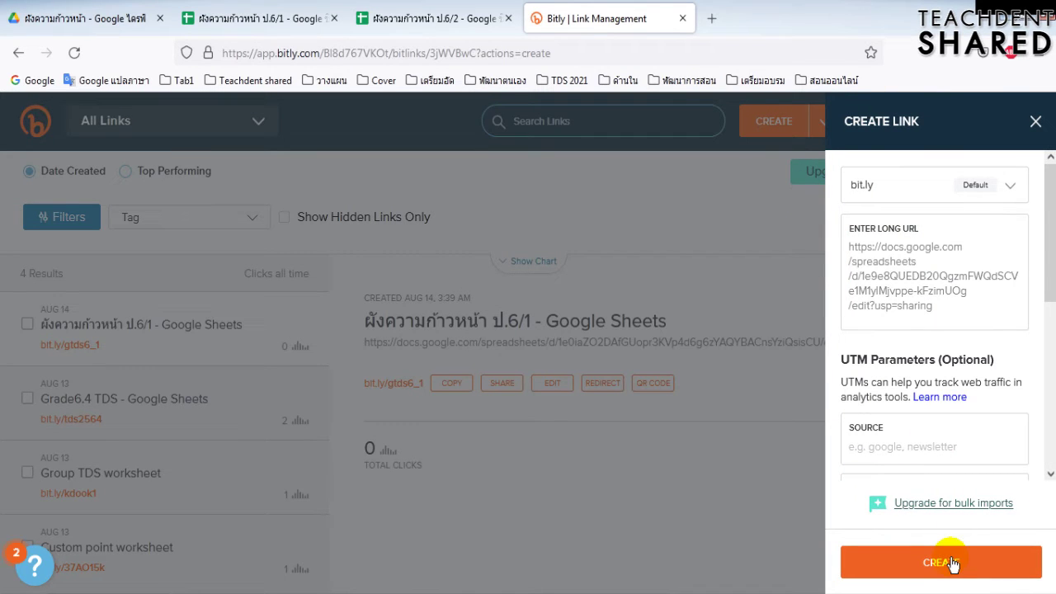
click(871, 363)
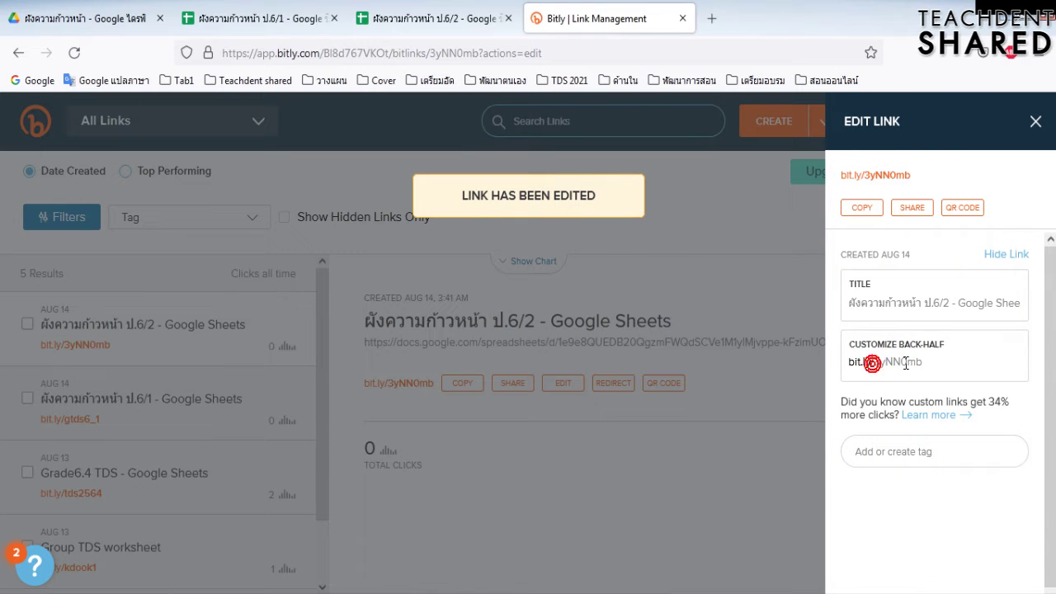
Step: Replace the random back-half 3yNN0mb with gtds6_2, save, and copy bit.ly/gtds6_2
drag(872, 363, 940, 365)
key(BackSpace)
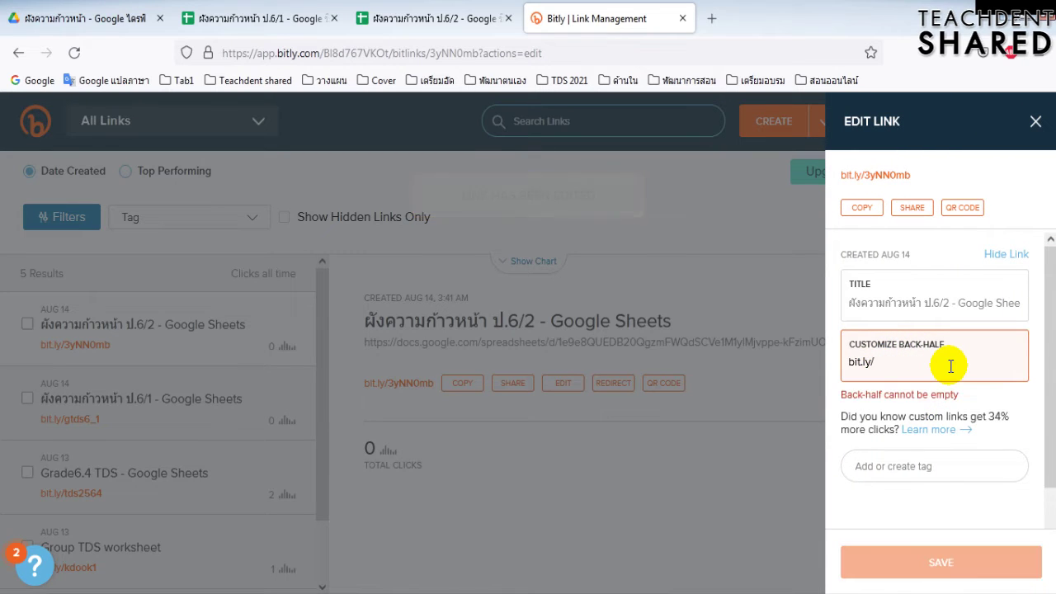
text(gtd)
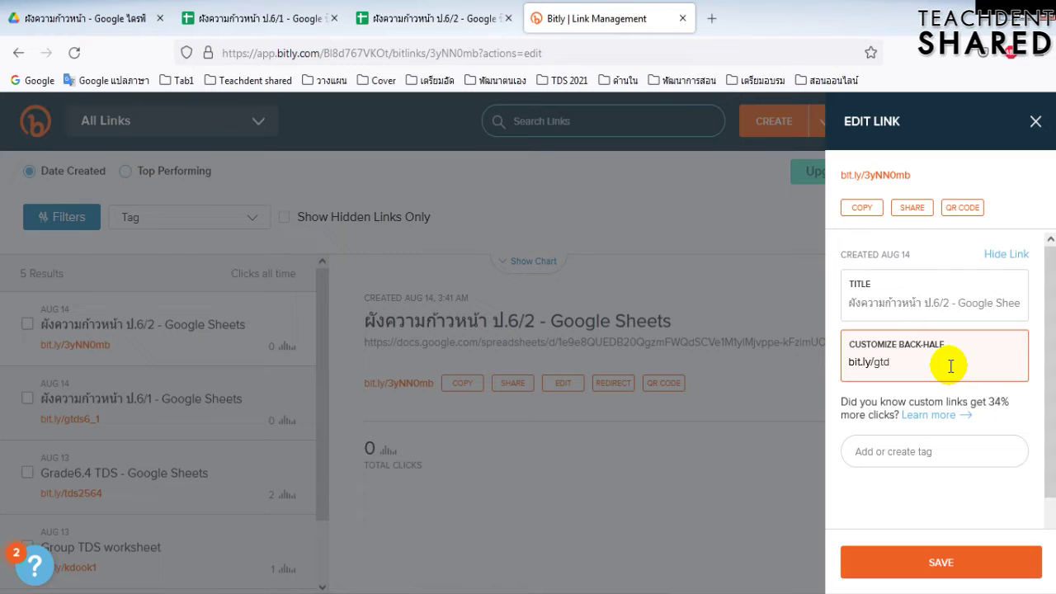
text(s6_2)
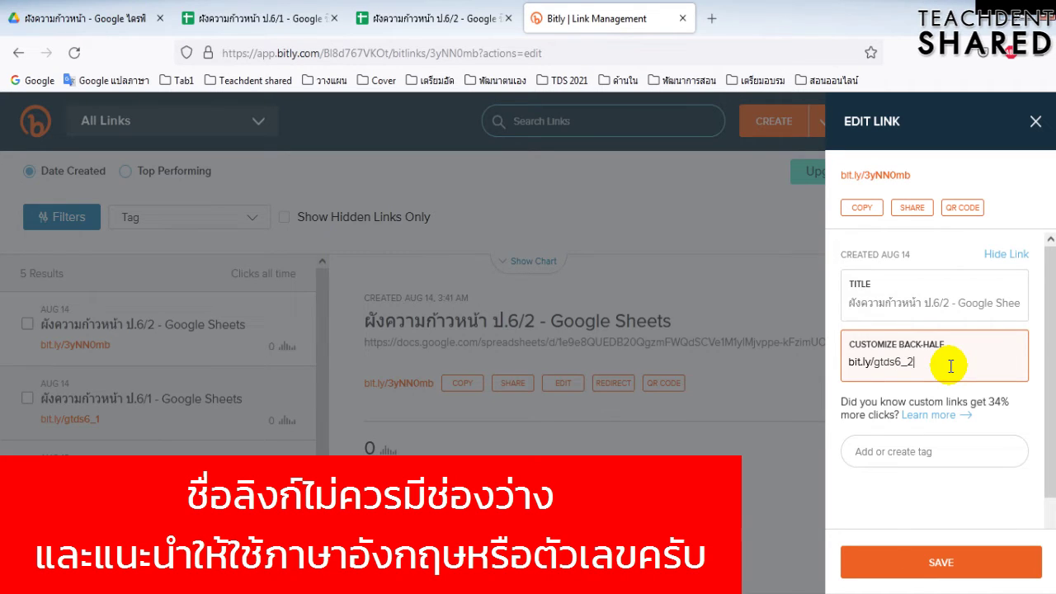
click(967, 563)
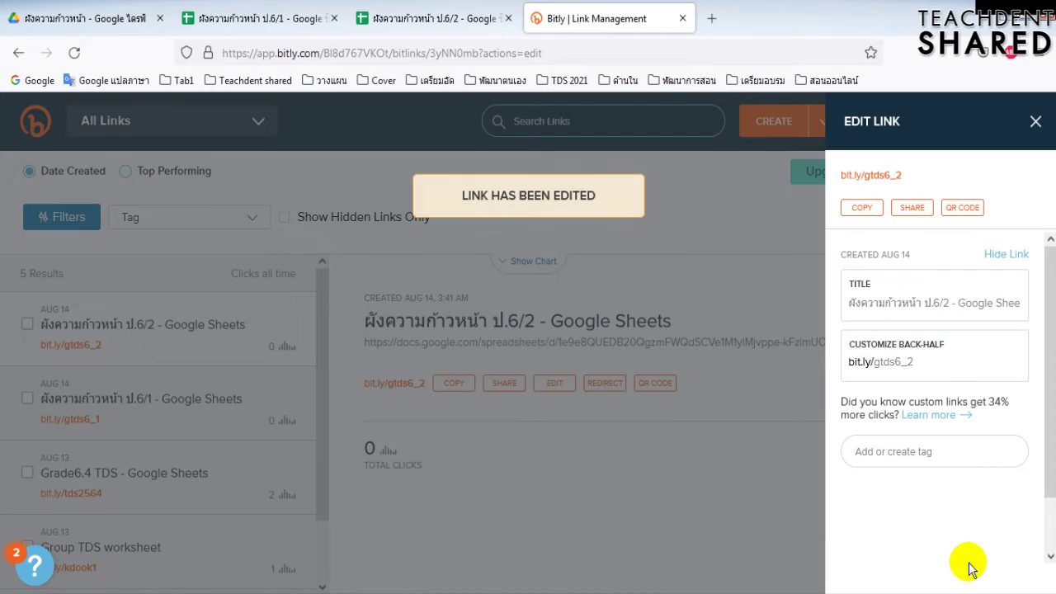
click(861, 208)
key(alt+Tab)
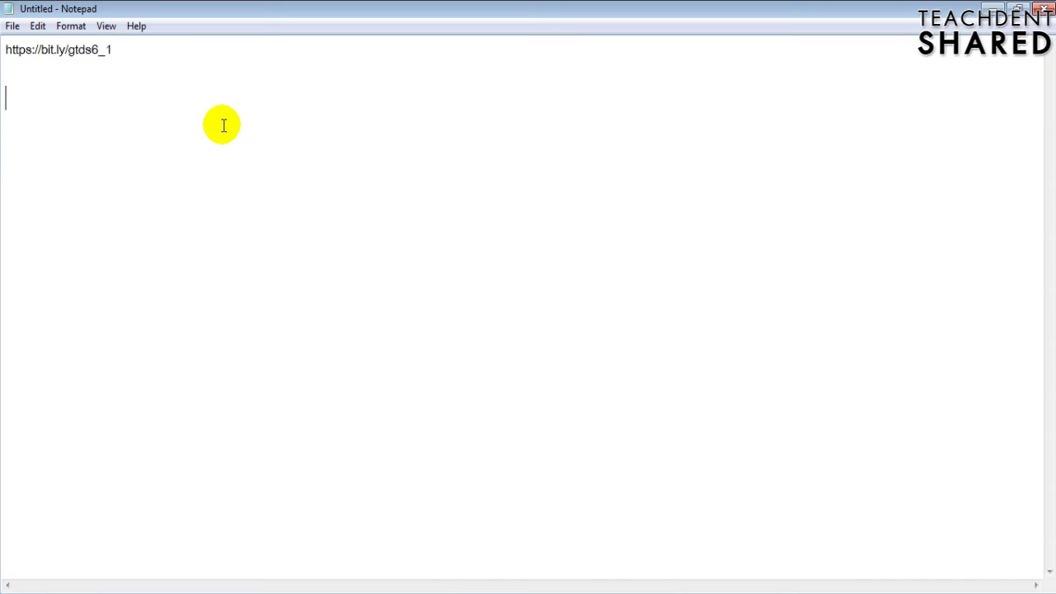
key(ctrl+v)
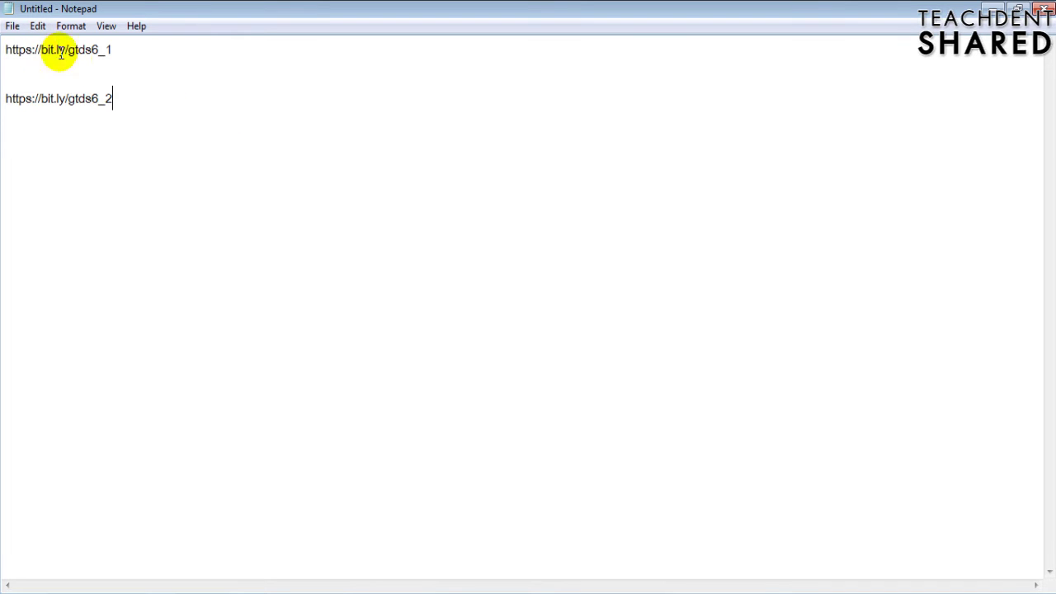
key(Return)
Step: Choose font size 48 for all the Notepad text
key(ctrl+a)
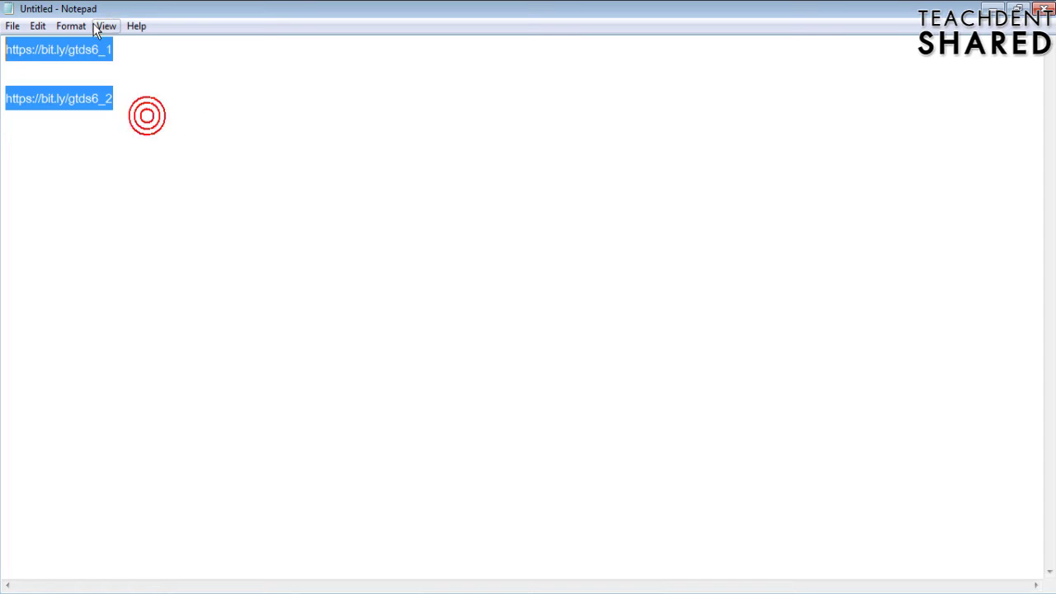
click(71, 25)
click(97, 59)
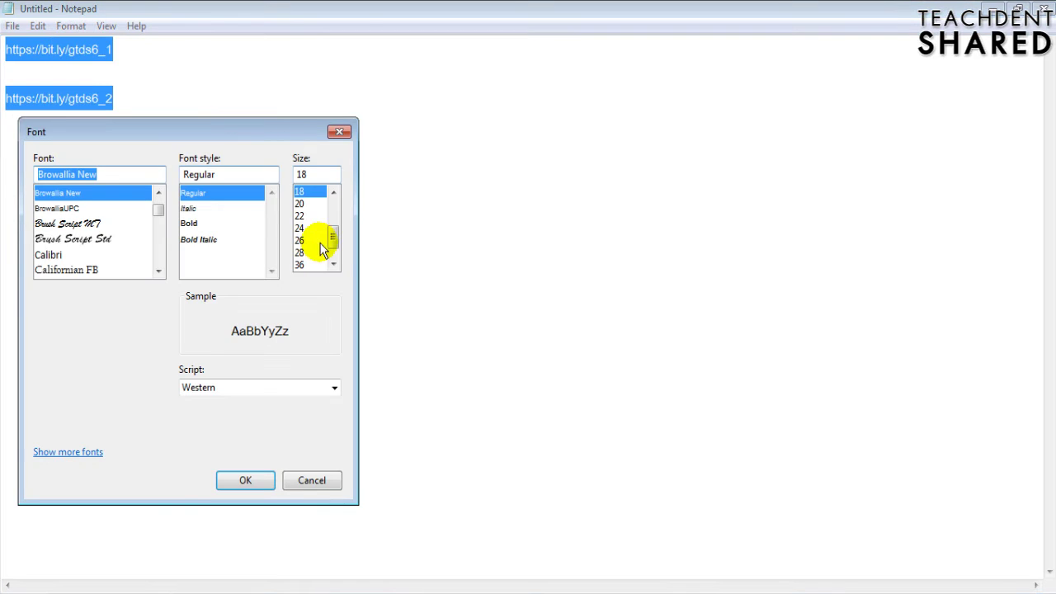
scroll(322, 240, down, 3)
click(311, 254)
click(250, 479)
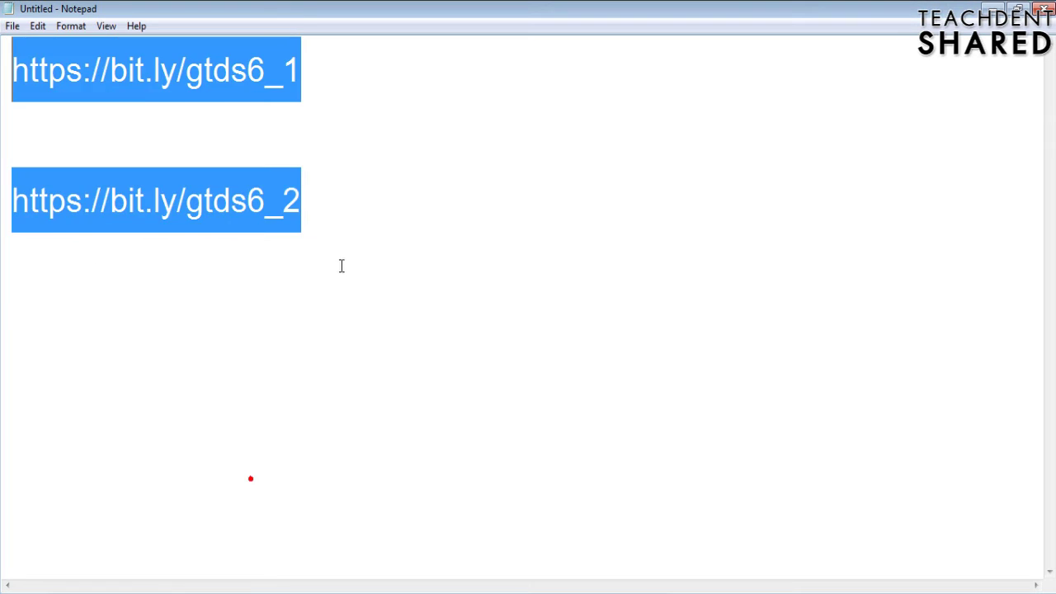
click(341, 264)
click(118, 80)
drag(118, 80, 308, 74)
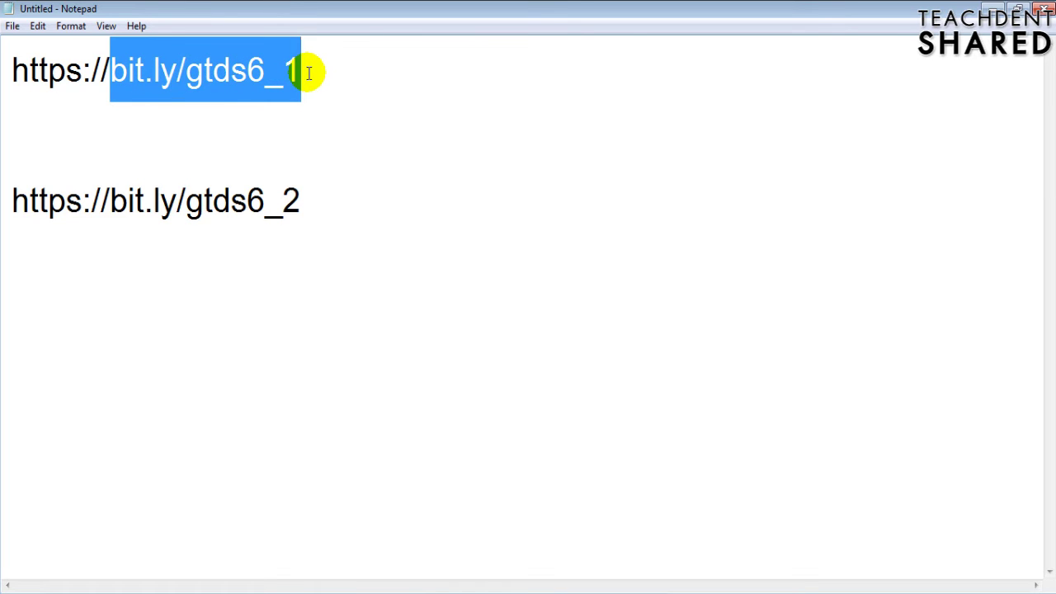
click(285, 73)
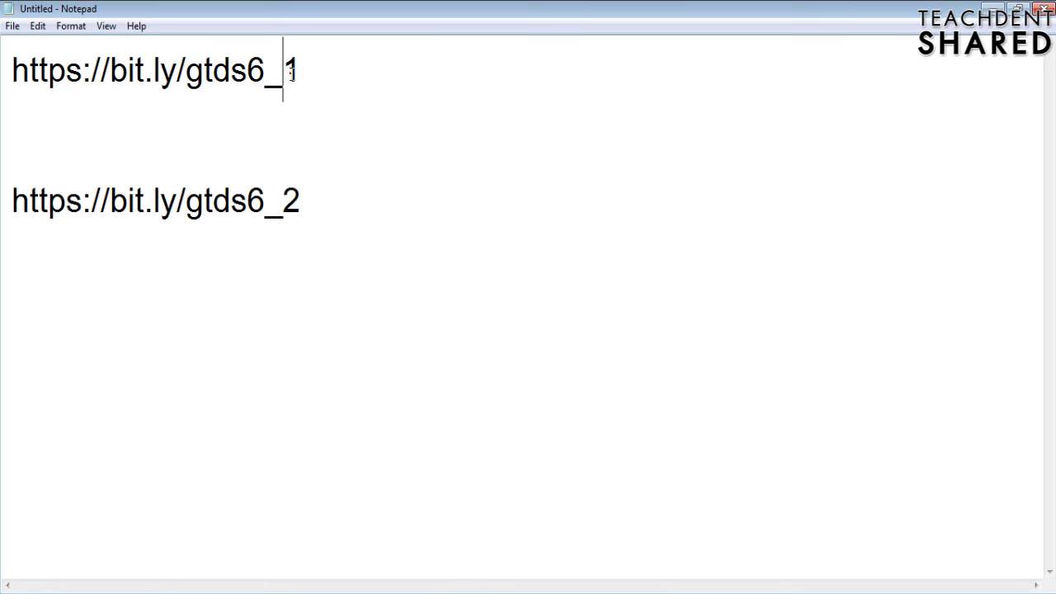
click(110, 73)
drag(110, 73, 5, 82)
key(Delete)
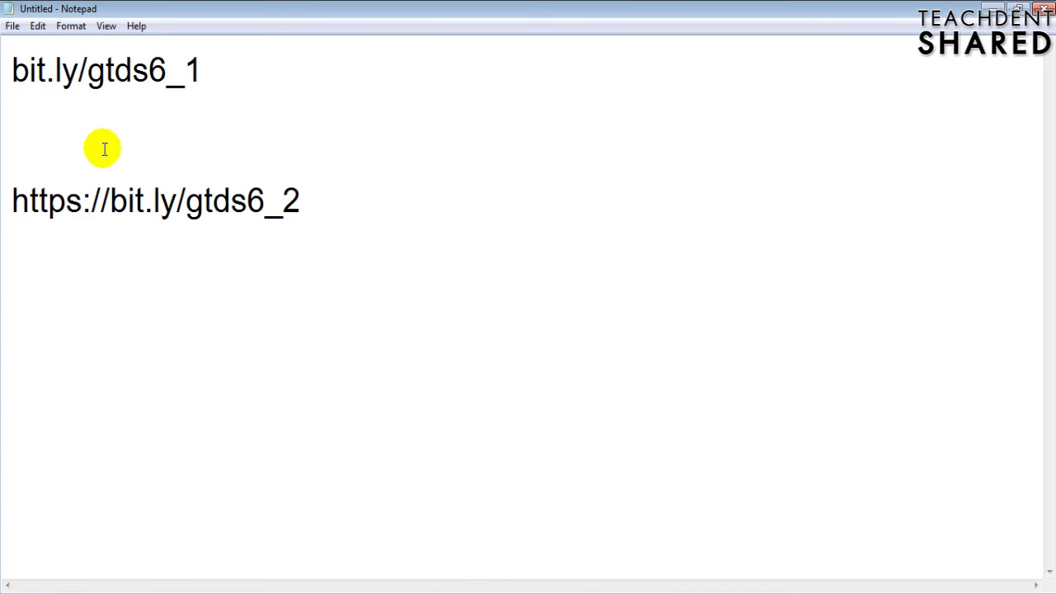
drag(110, 202, 7, 206)
key(Delete)
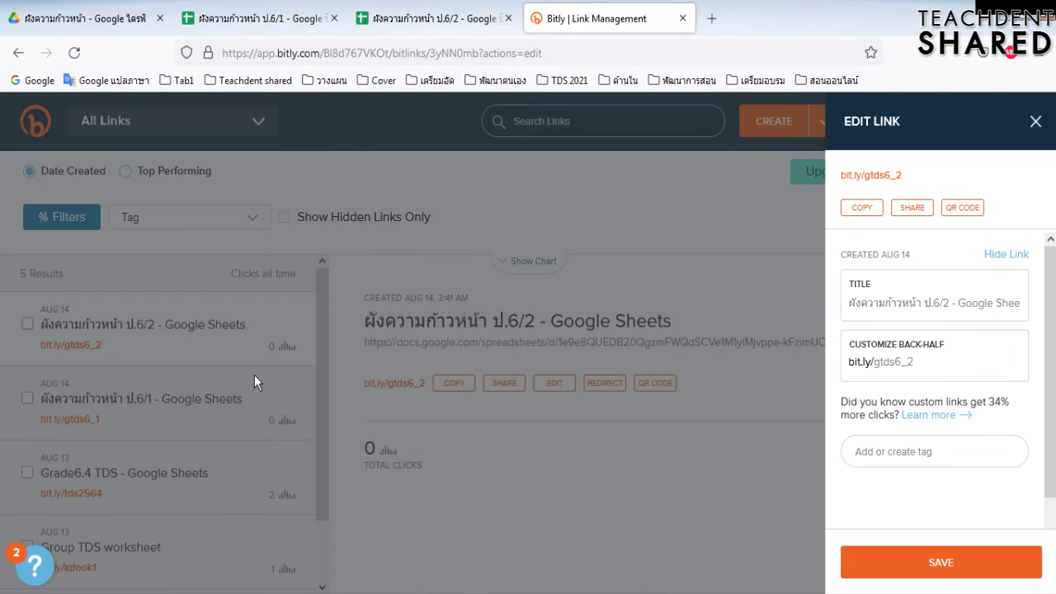
Step: Open bit.ly/gtds6_1 from the Notepad notes in a fresh browser tab
click(334, 18)
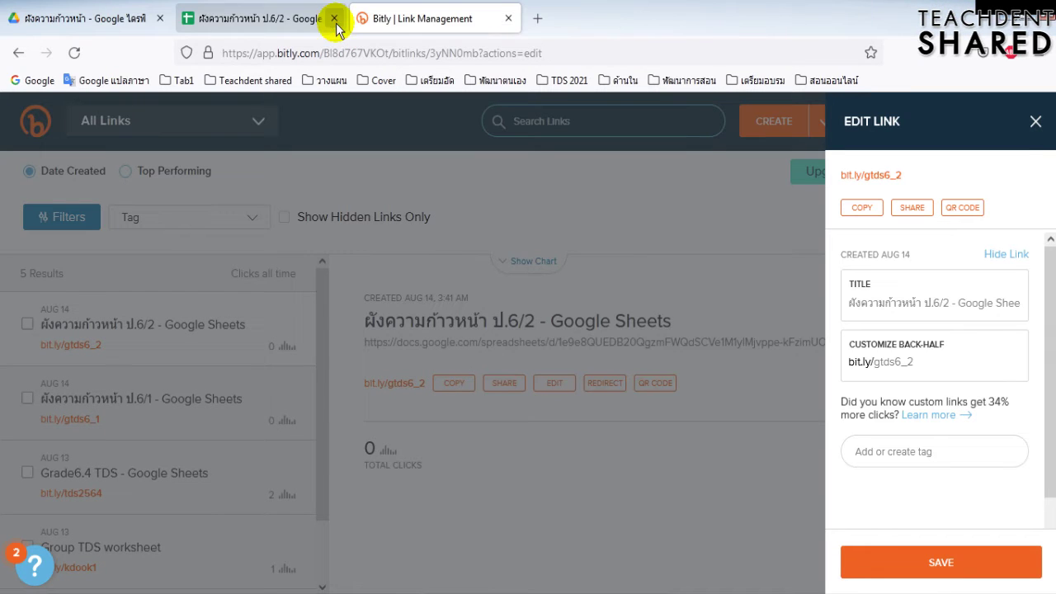
click(334, 18)
click(334, 18)
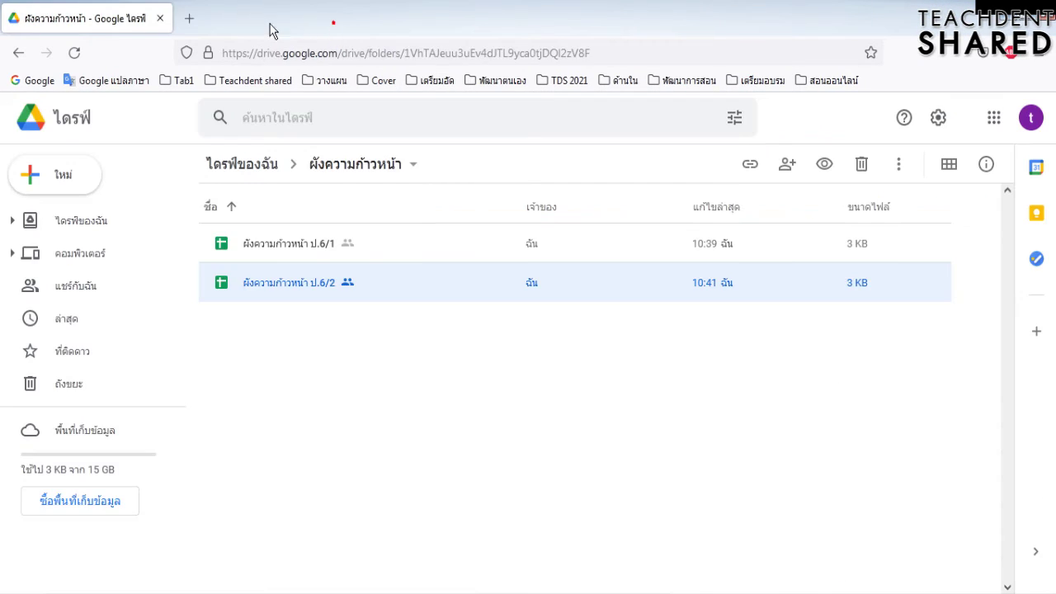
click(196, 18)
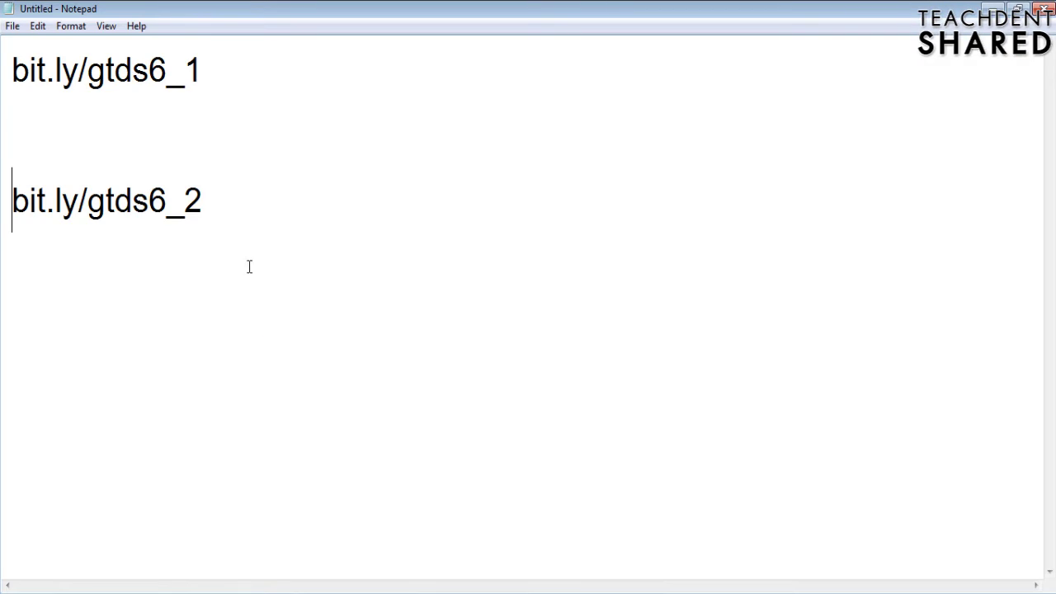
click(222, 80)
double_click(217, 79)
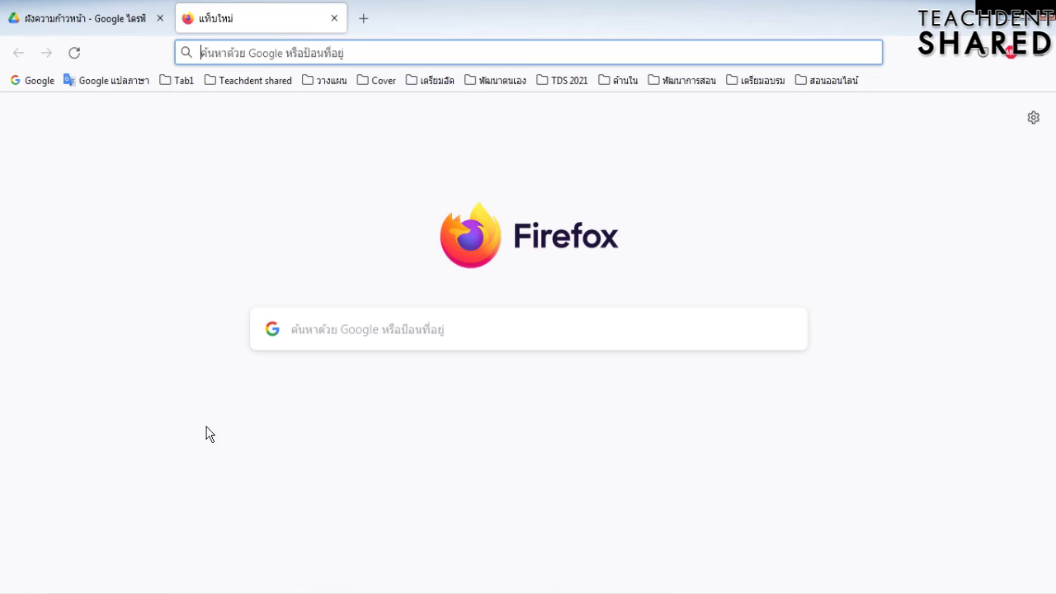
key(ctrl+v)
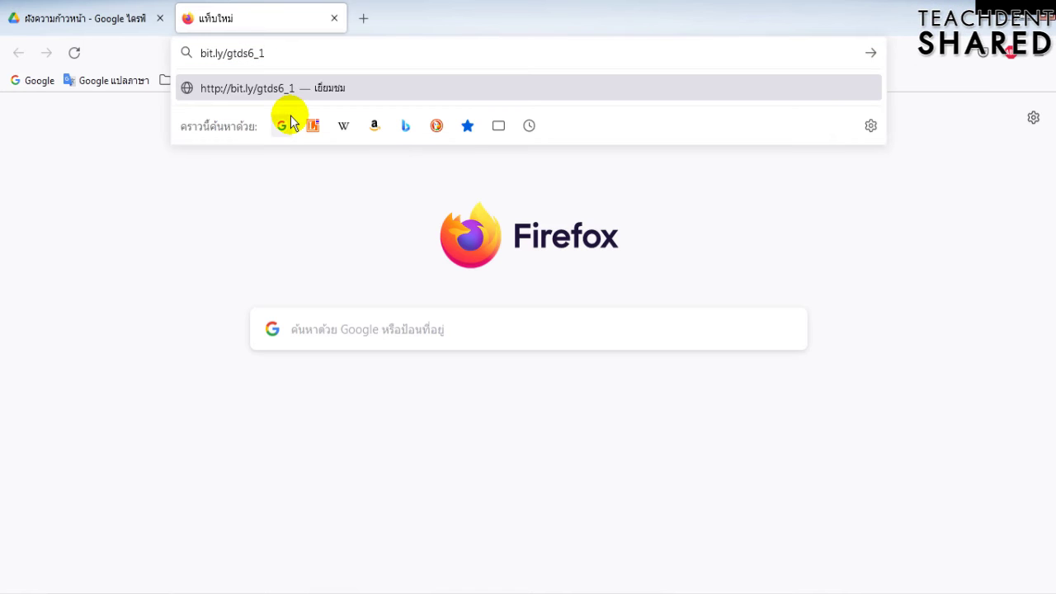
click(335, 20)
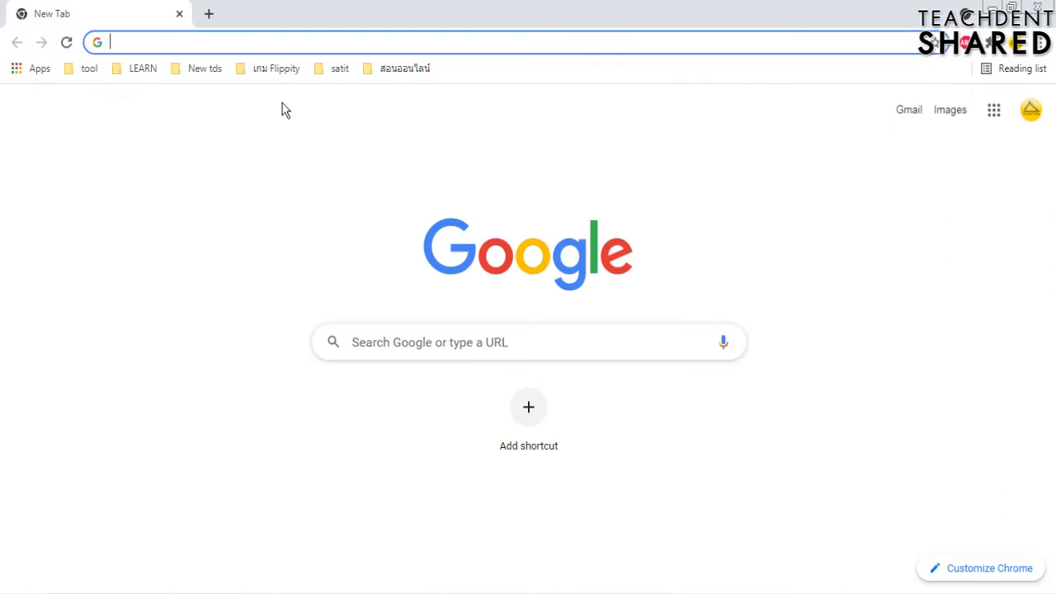
key(ctrl+v)
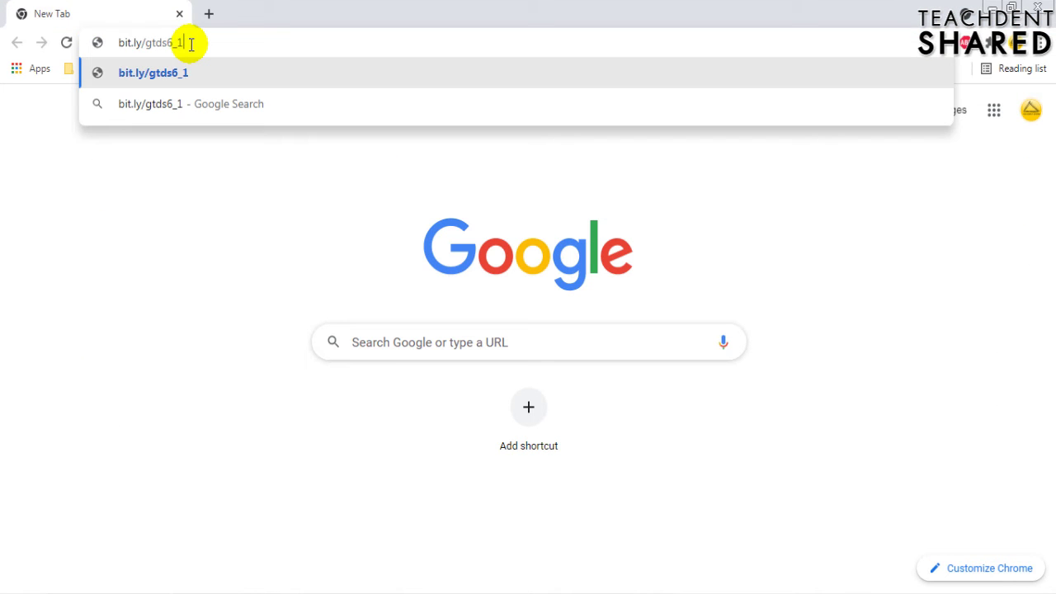
key(Return)
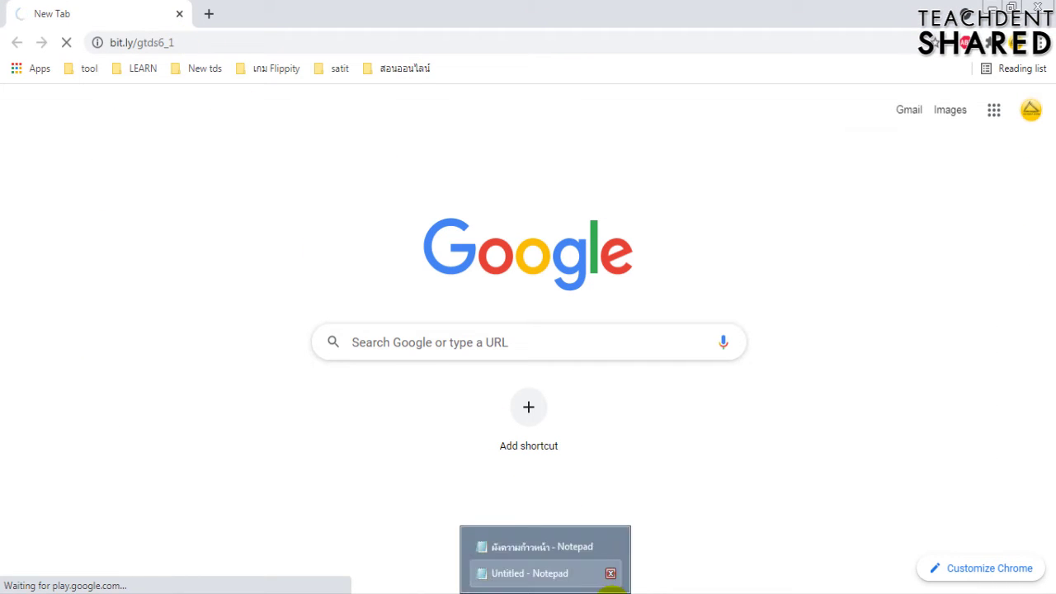
Step: Open bit.ly/gtds6_2 from the notes in a second browser tab
click(537, 570)
double_click(248, 216)
key(alt+Tab)
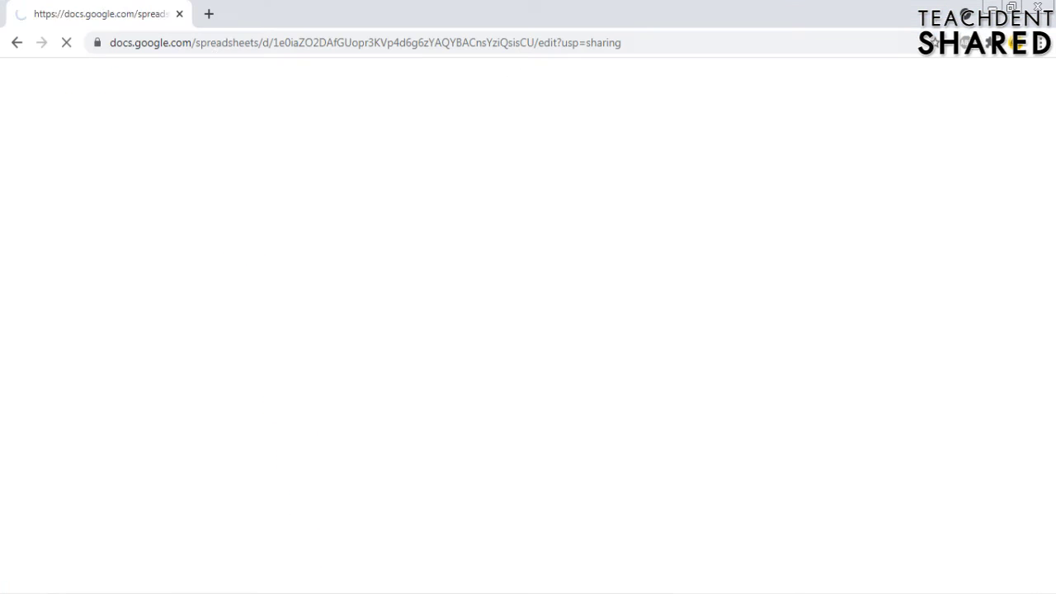
click(207, 14)
key(ctrl+v)
key(Return)
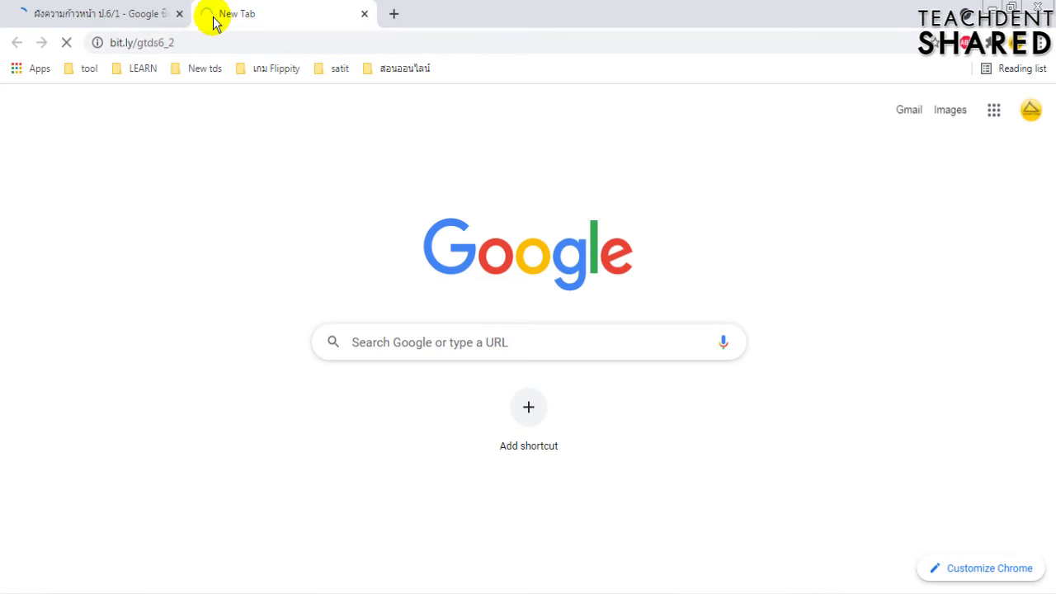
Step: Zoom both the ป.6/1 and ป.6/2 sheets to 75%
click(97, 14)
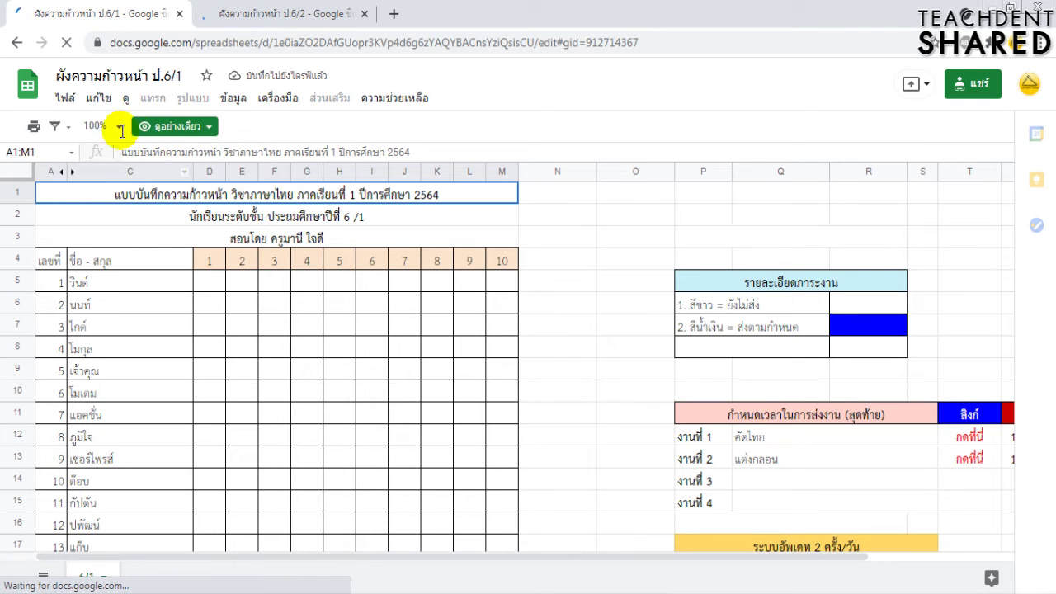
click(93, 125)
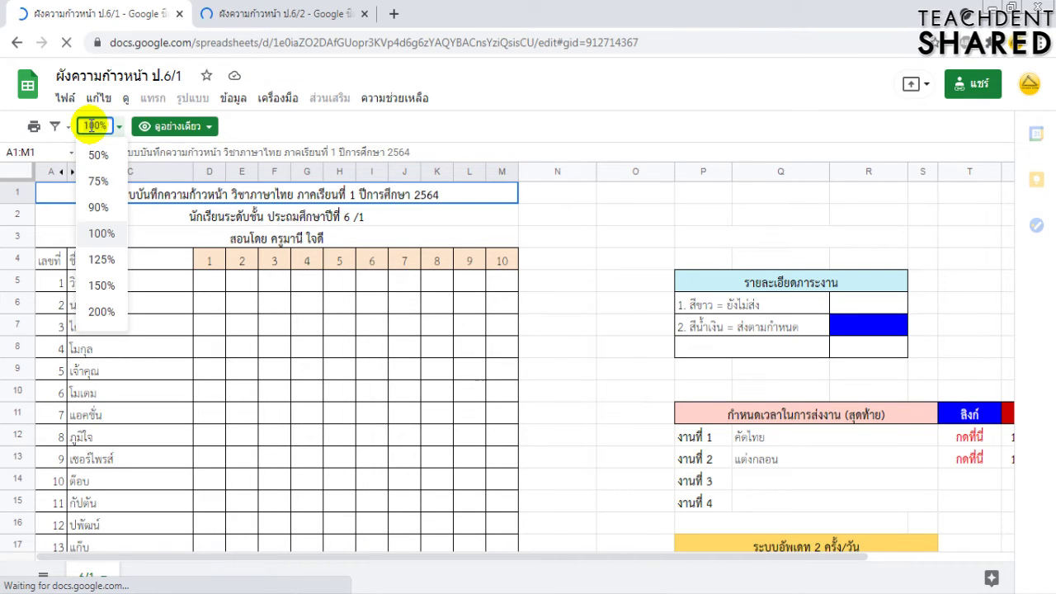
click(100, 182)
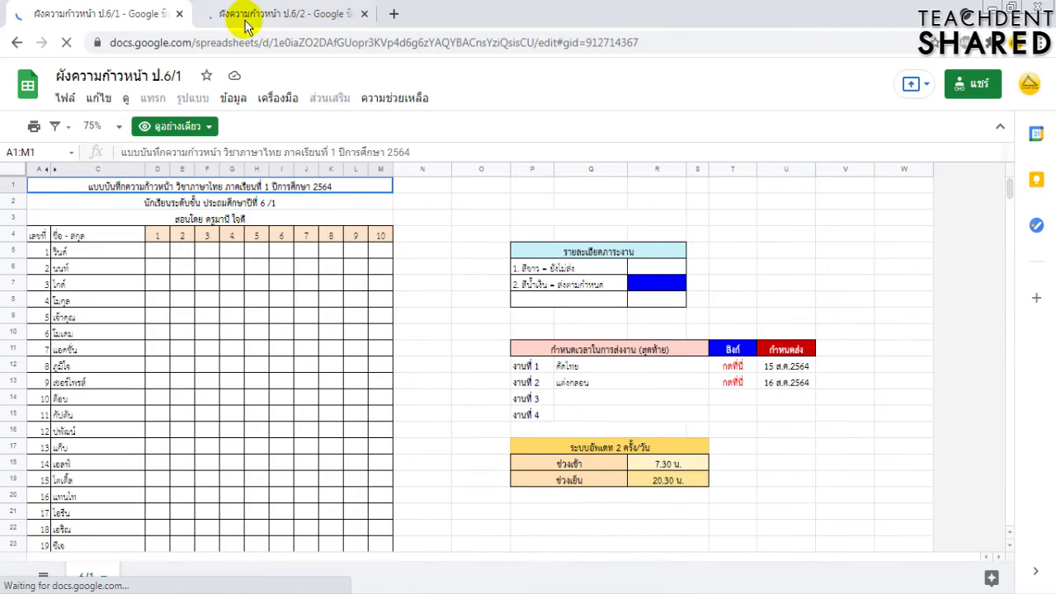
click(245, 14)
click(93, 125)
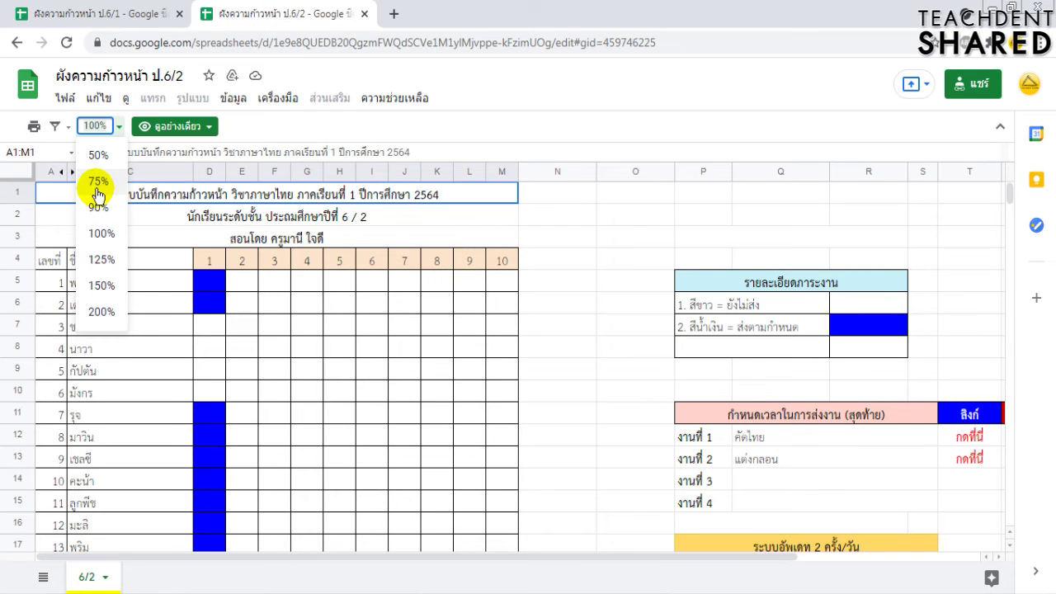
click(99, 181)
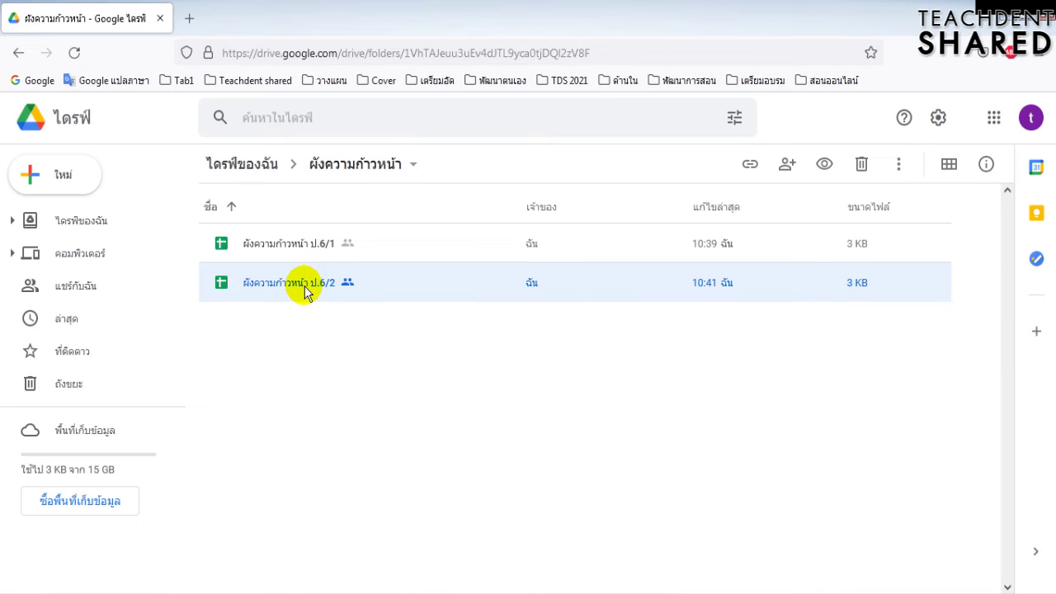
Step: Open the editable ป.6/2 sheet from the Drive folder and zoom it to 75%
click(248, 590)
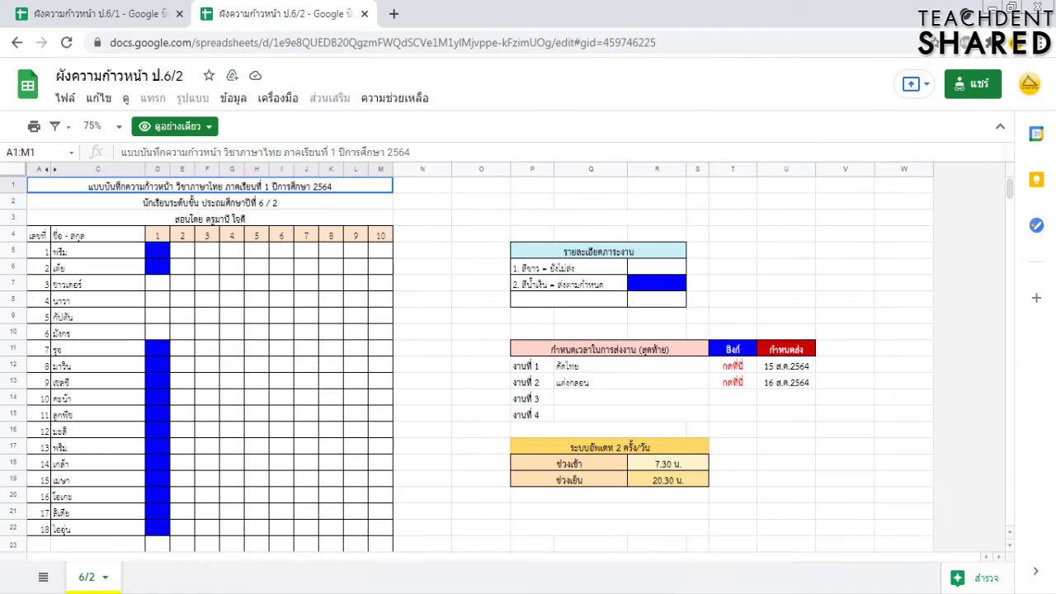
click(178, 589)
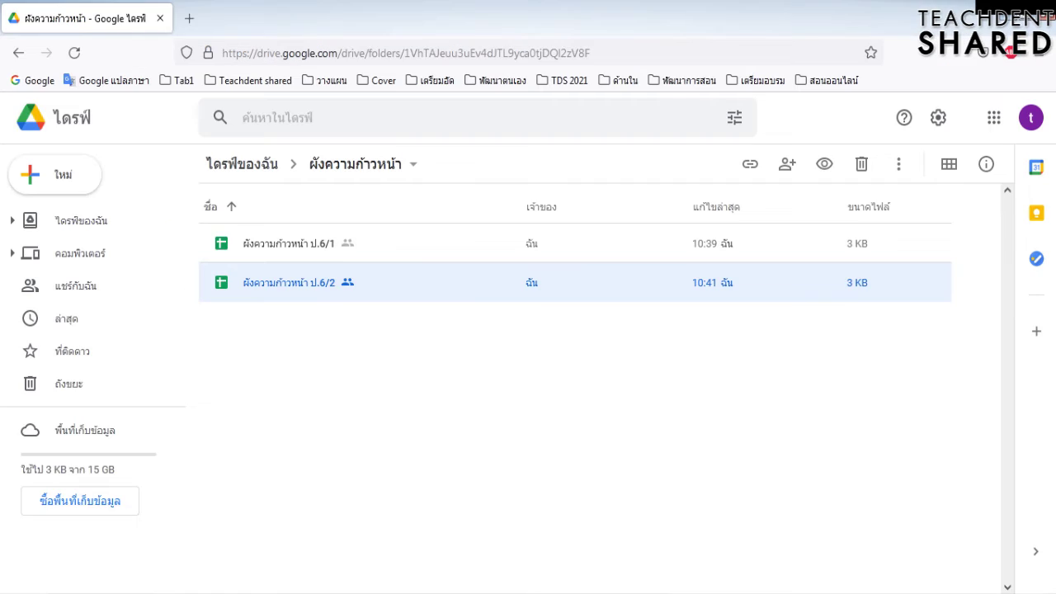
click(177, 589)
click(207, 590)
double_click(304, 283)
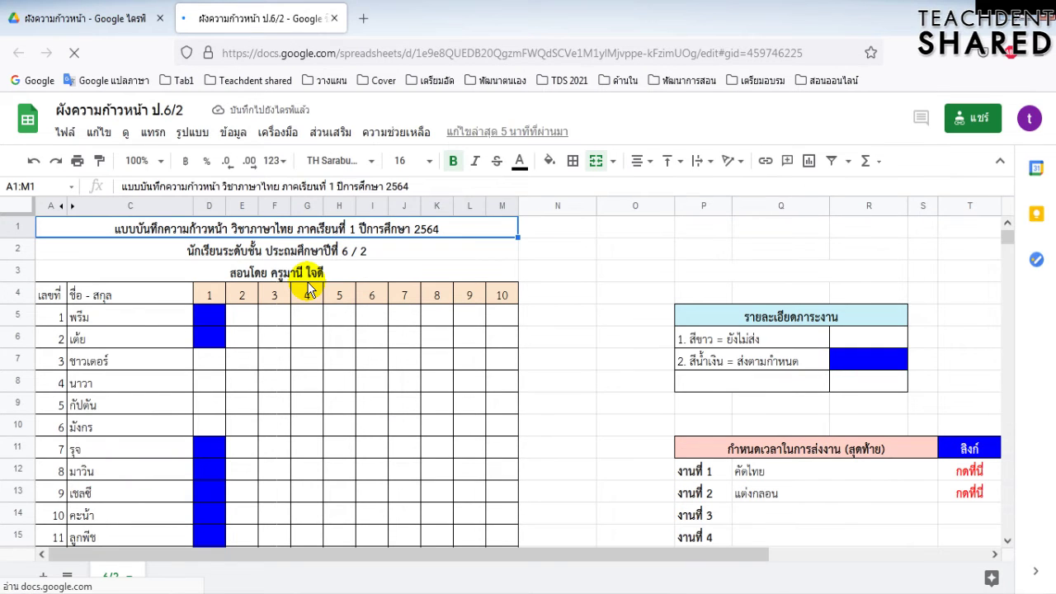
click(138, 160)
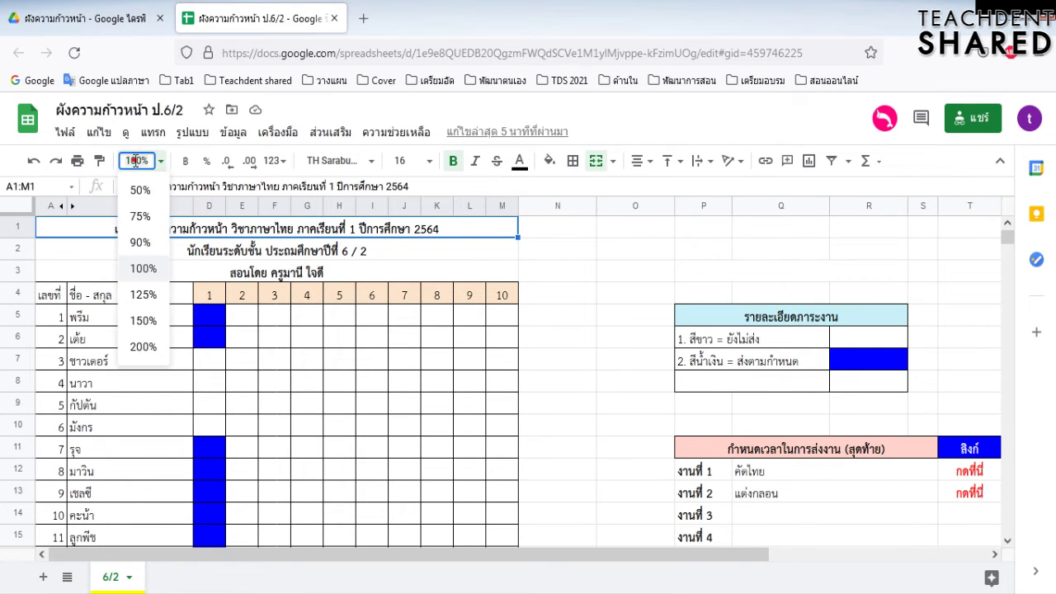
click(141, 216)
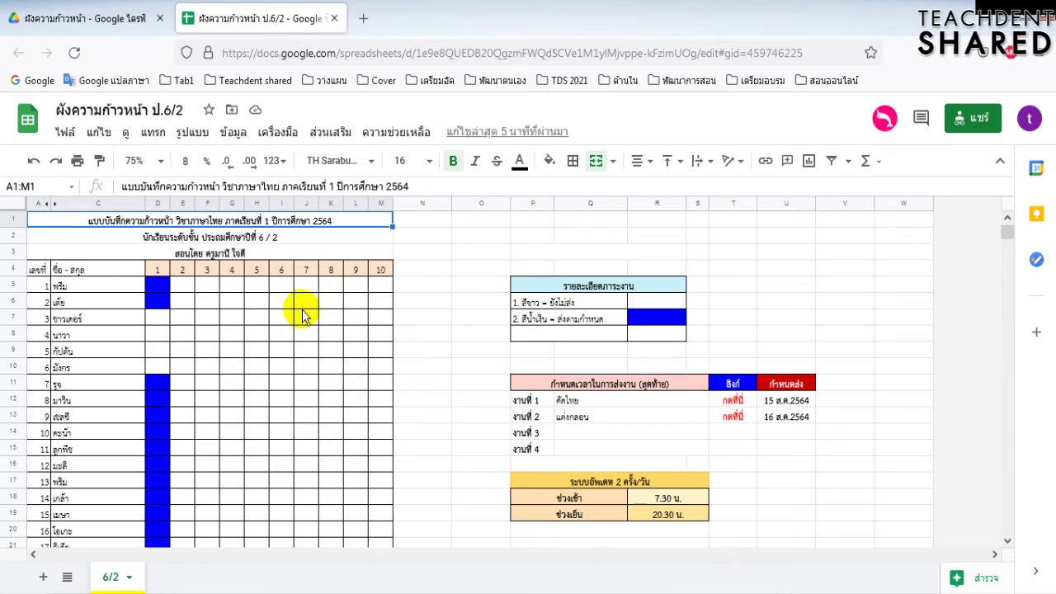
Step: Fill the blue 'submitted' legend cell R7 green
click(647, 315)
click(548, 160)
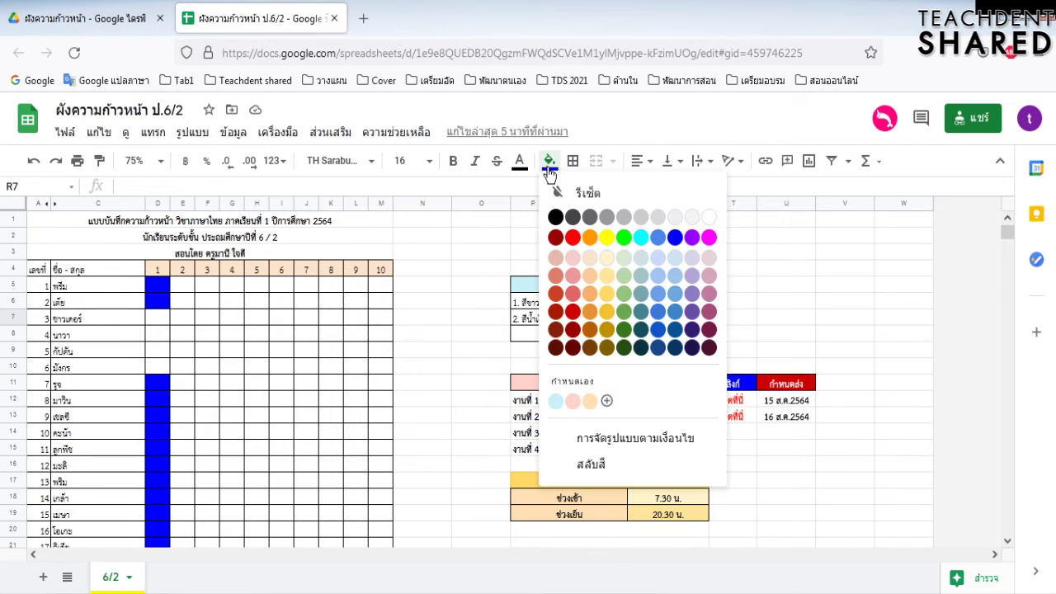
click(623, 238)
click(355, 350)
Step: Fill the task 1 column D5:D22 green and check the student's copy updates
click(157, 285)
scroll(152, 333, down, 6)
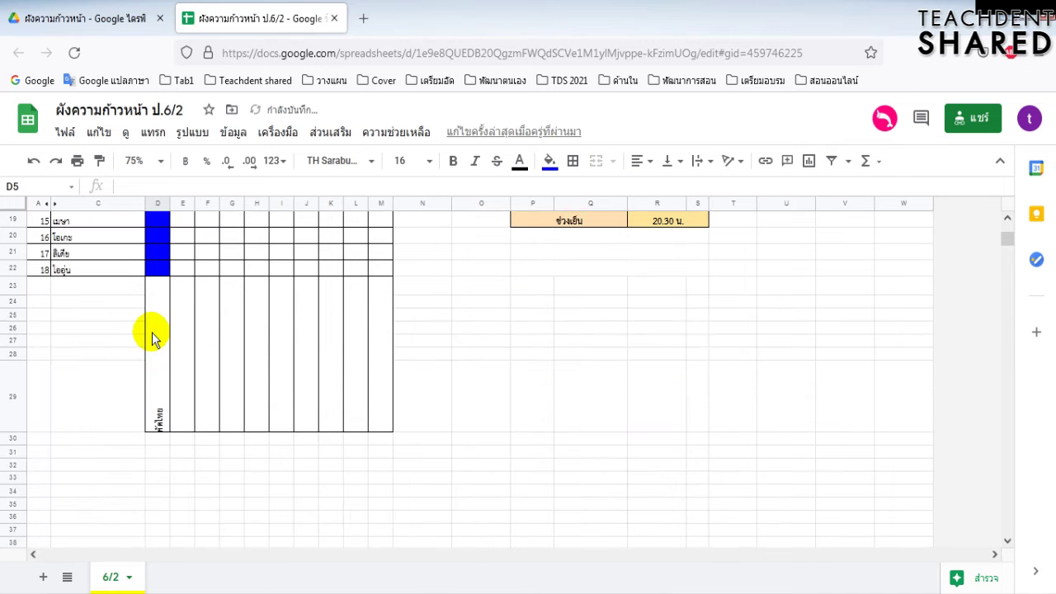
scroll(151, 332, up, 3)
shift+click(157, 366)
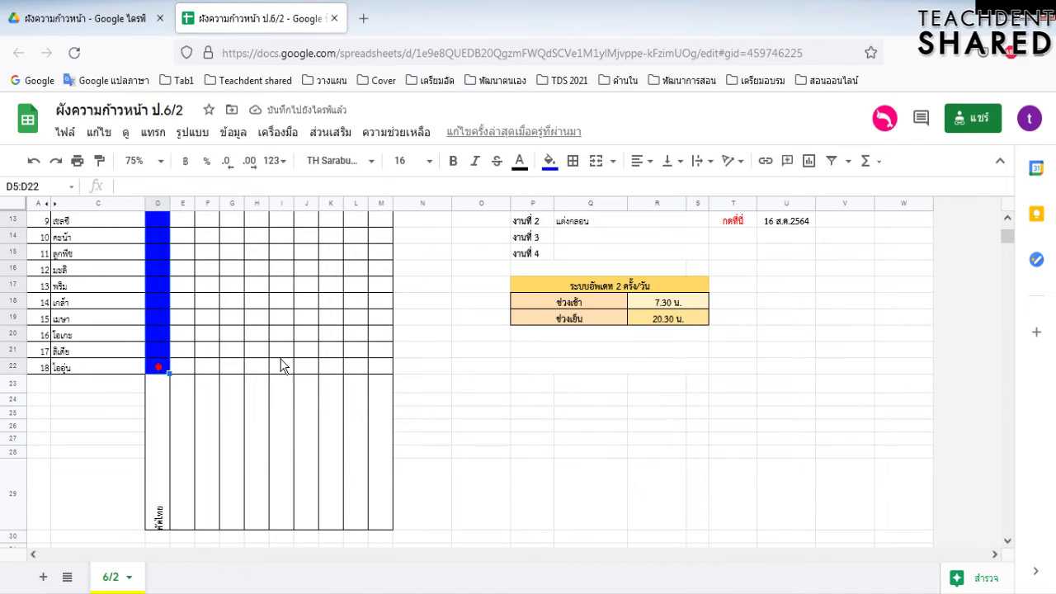
scroll(284, 354, up, 3)
click(548, 160)
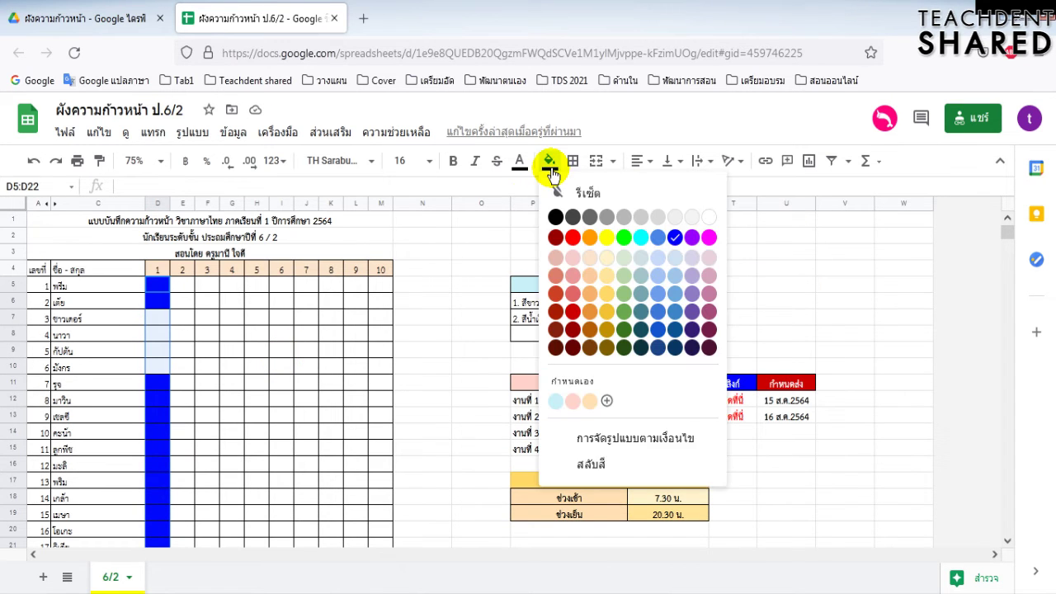
click(623, 237)
click(456, 354)
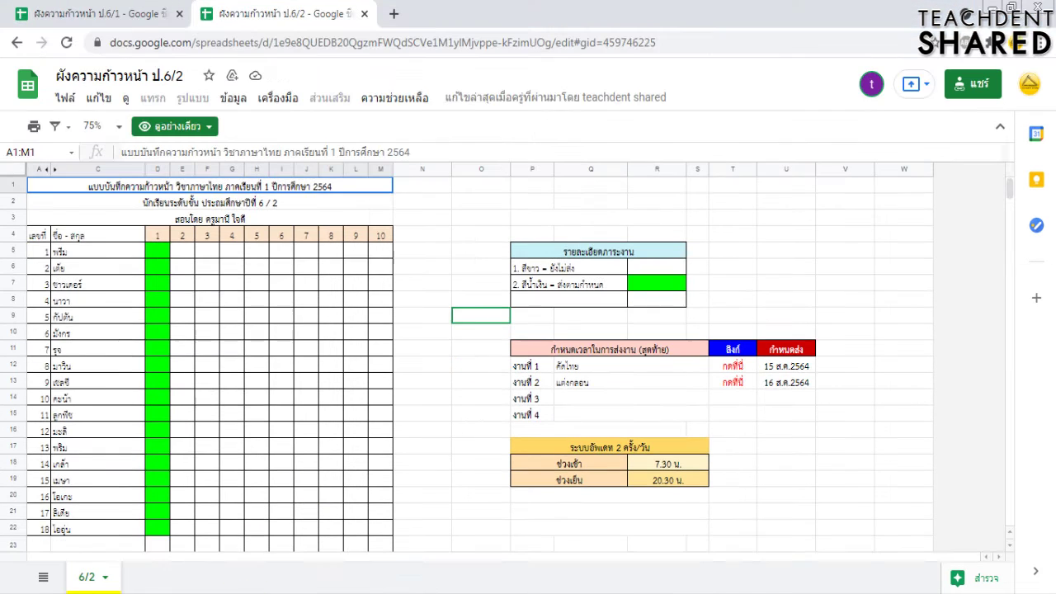
click(462, 286)
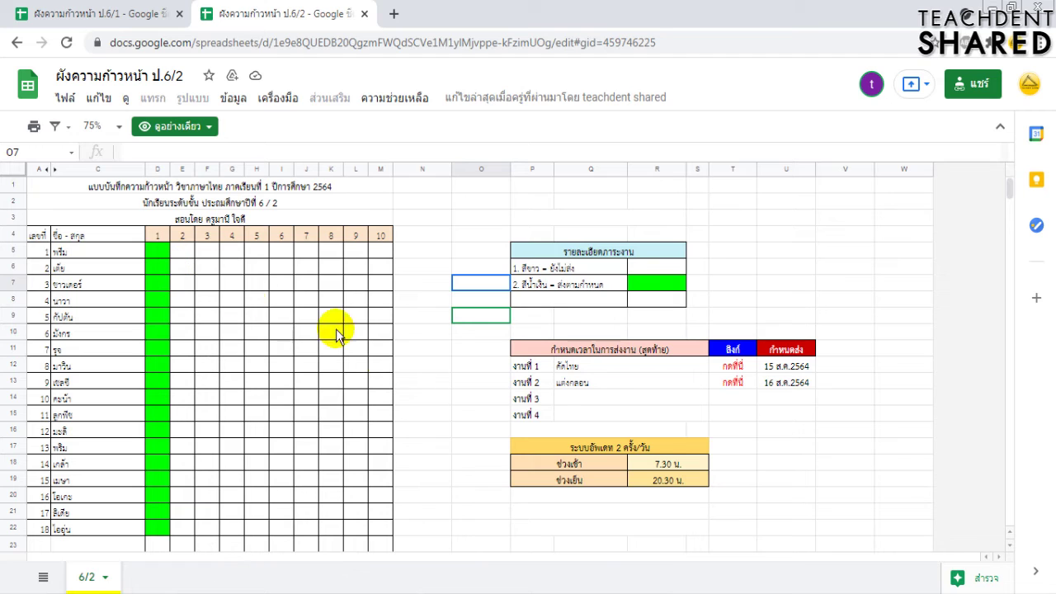
key(alt+Tab)
Step: Highlight the bit.ly/gtds6_2 line in Notepad to point out the ป.6/2 link
click(226, 229)
drag(221, 207, 8, 206)
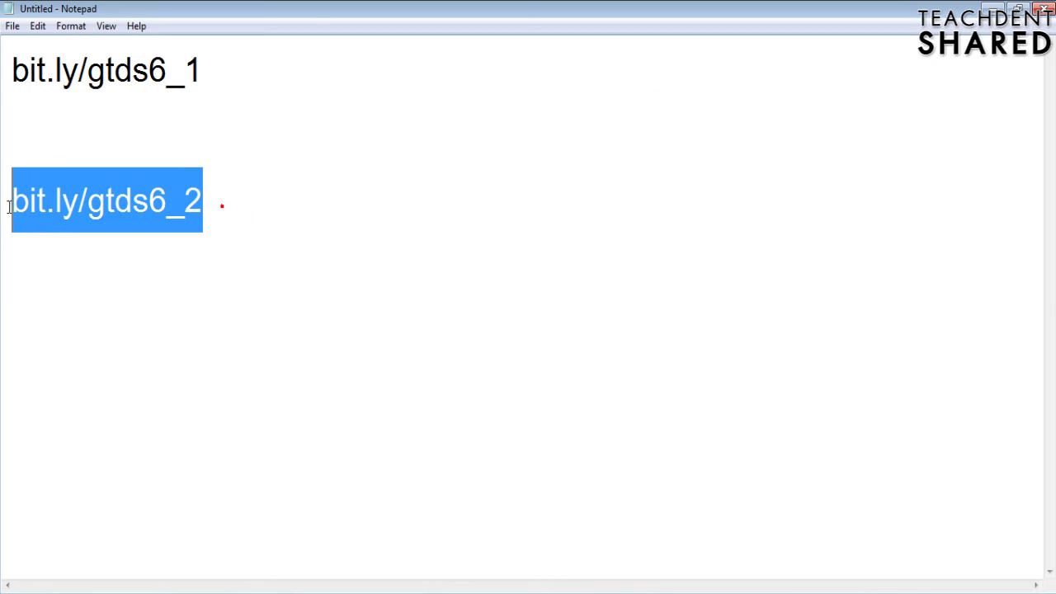
click(5, 207)
drag(207, 207, 3, 210)
click(2, 210)
drag(222, 205, 2, 216)
click(221, 217)
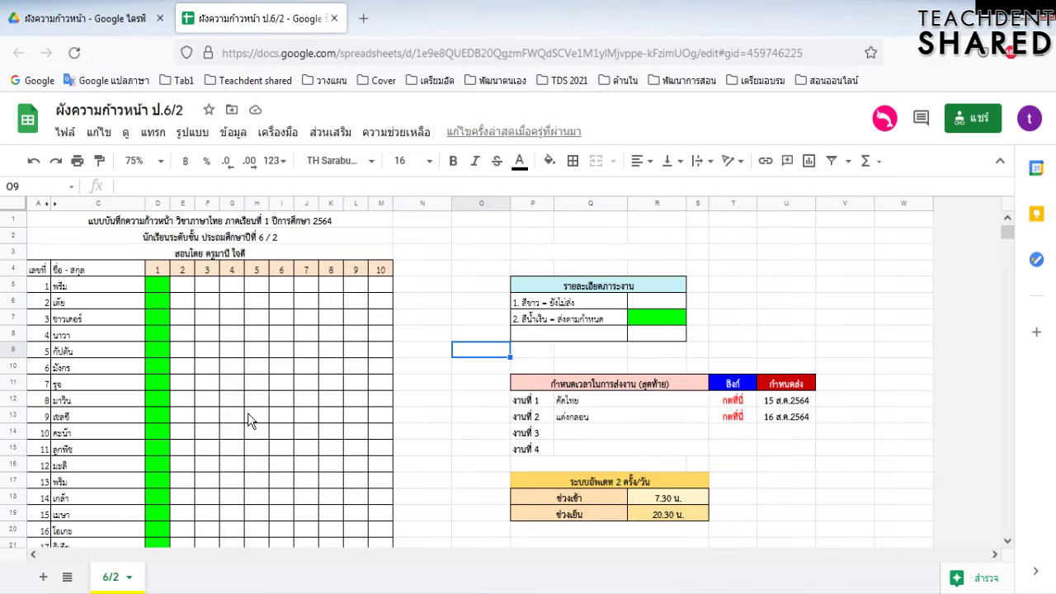
Step: Fill cells E5:G22 (tasks 2 to 4) with green
scroll(211, 342, down, 3)
shift+click(237, 366)
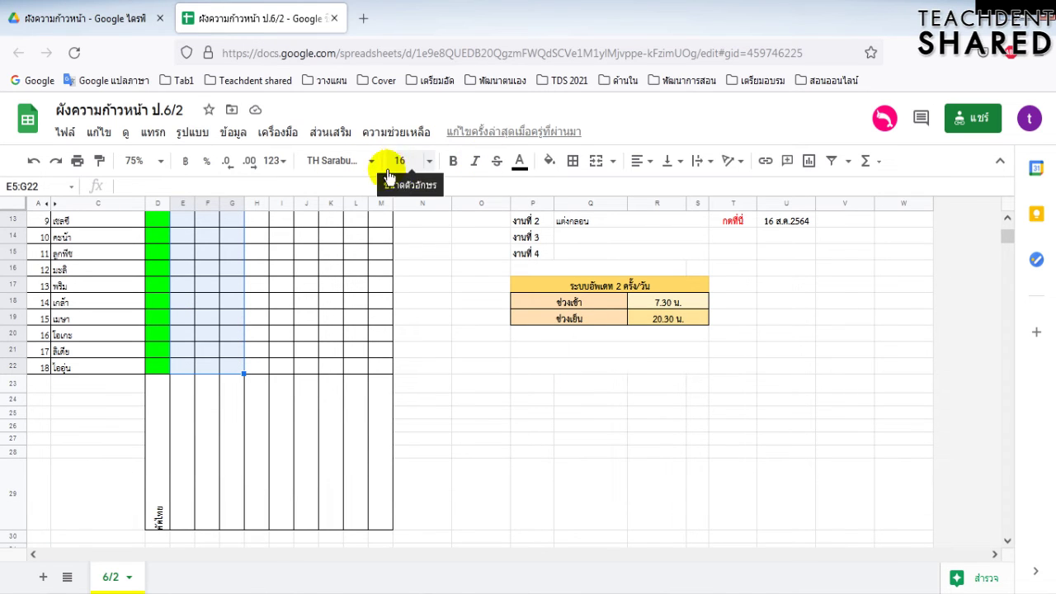
click(548, 161)
click(623, 238)
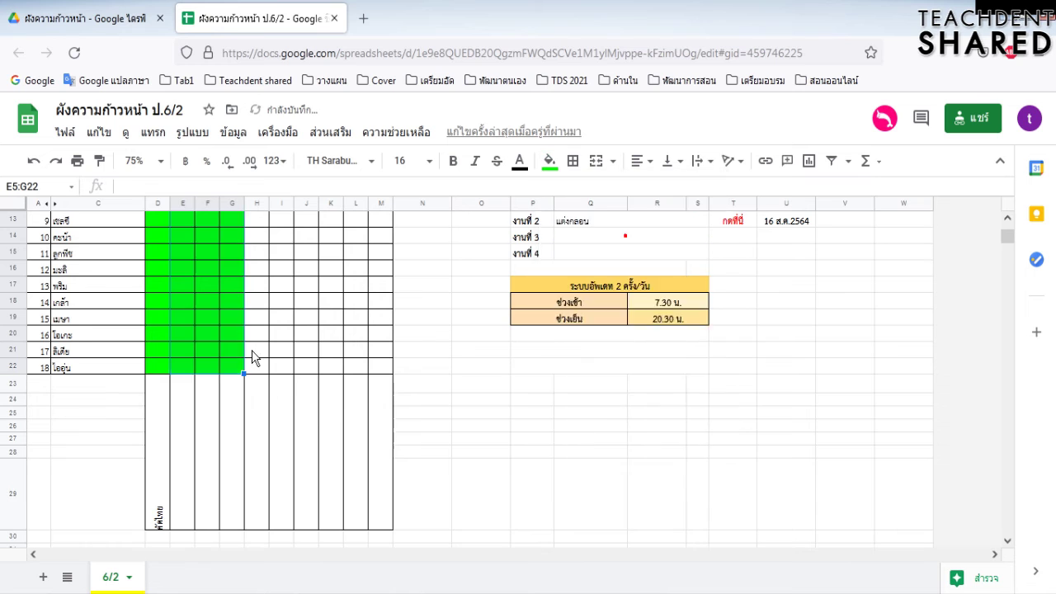
Step: Make the text of title rows A1:M3 red
scroll(247, 329, up, 5)
click(216, 253)
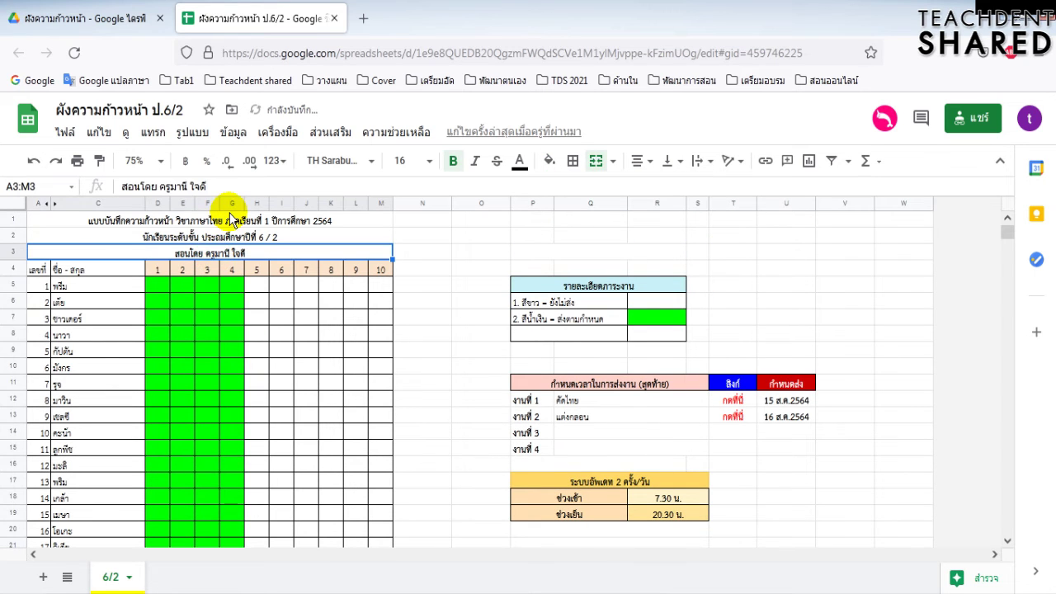
shift+click(226, 219)
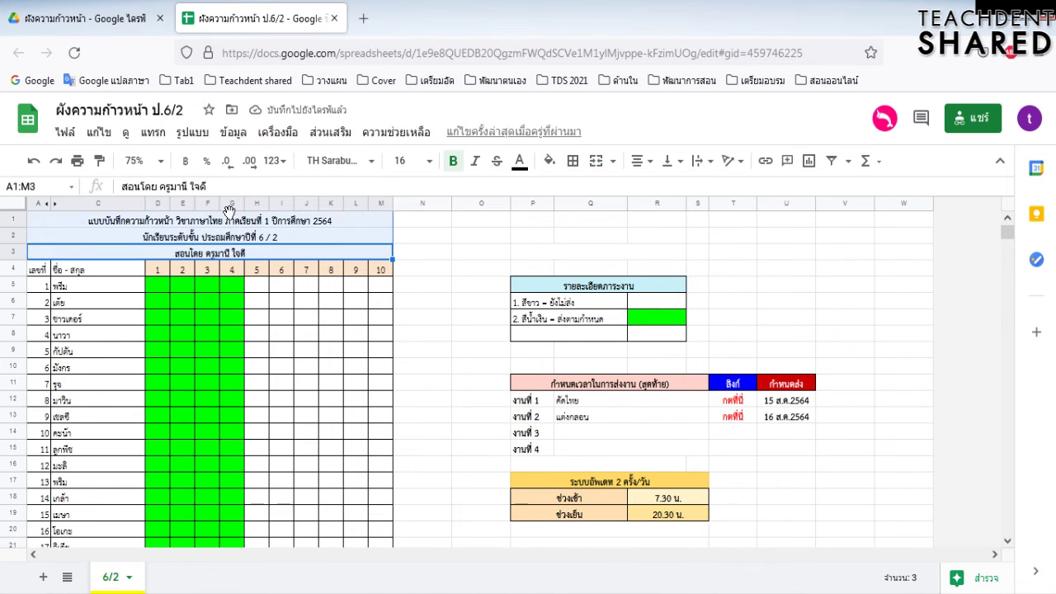
click(519, 161)
click(542, 237)
click(446, 255)
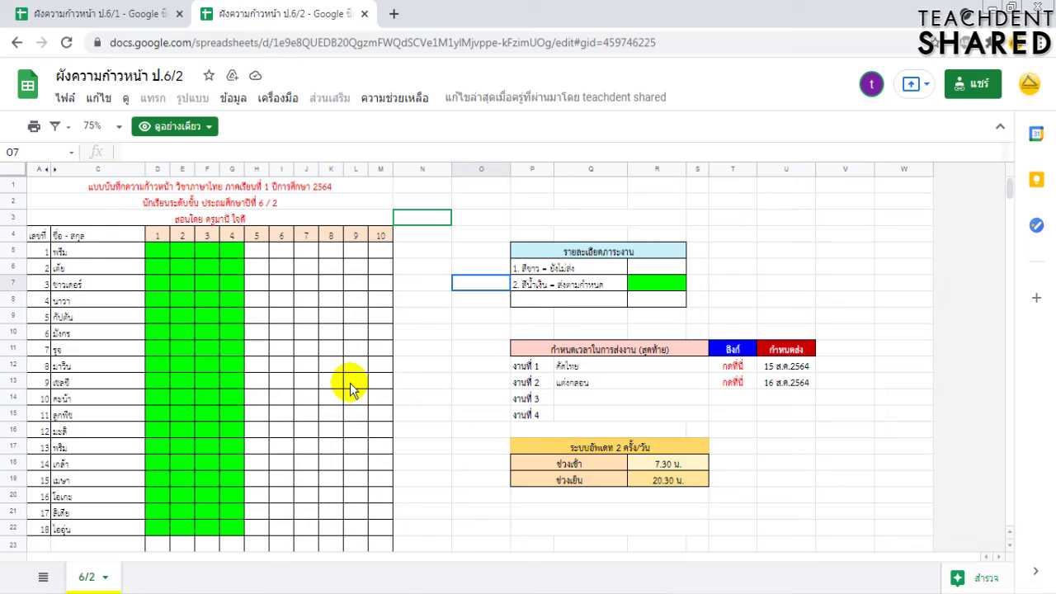
key(alt+Tab)
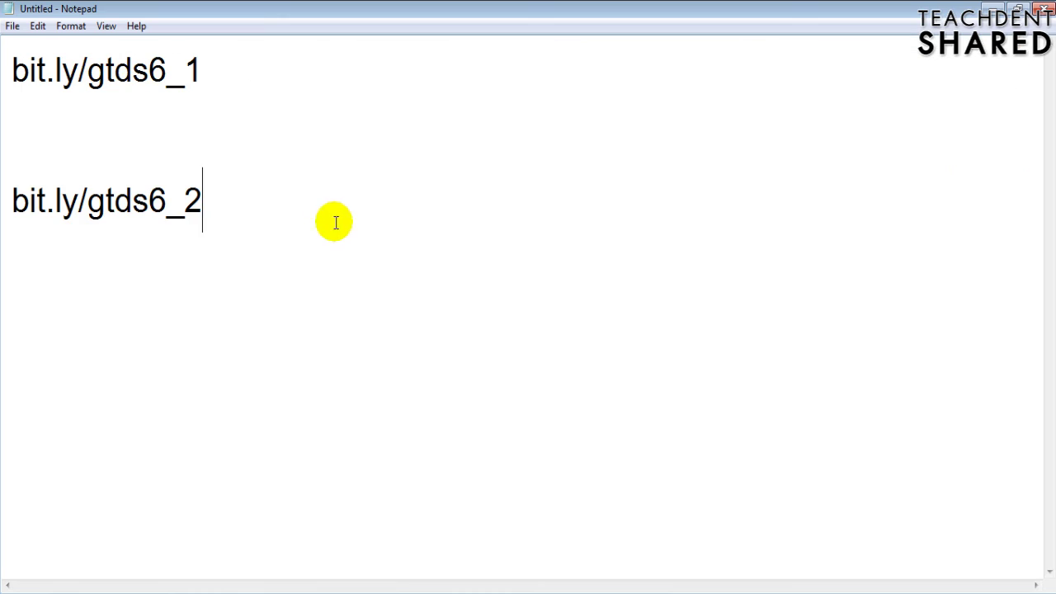
Step: Highlight both short links, bit.ly/gtds6_1 and bit.ly/gtds6_2, in Notepad
drag(245, 195, 3, 73)
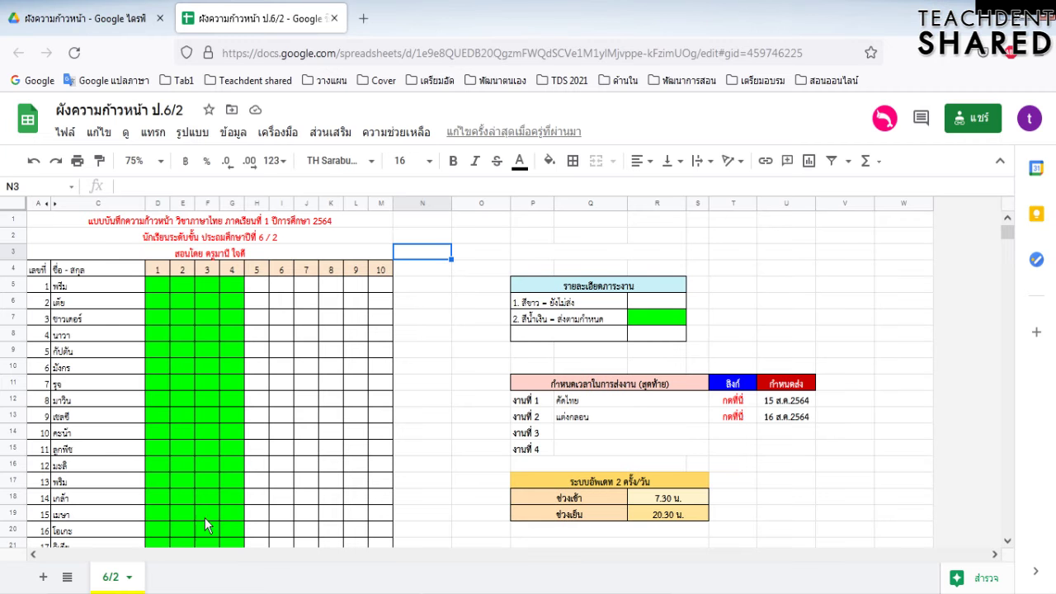
Step: Bring the Chrome window with the ผังความก้าวหน้า ป.6/2 sheet back to the front
click(194, 593)
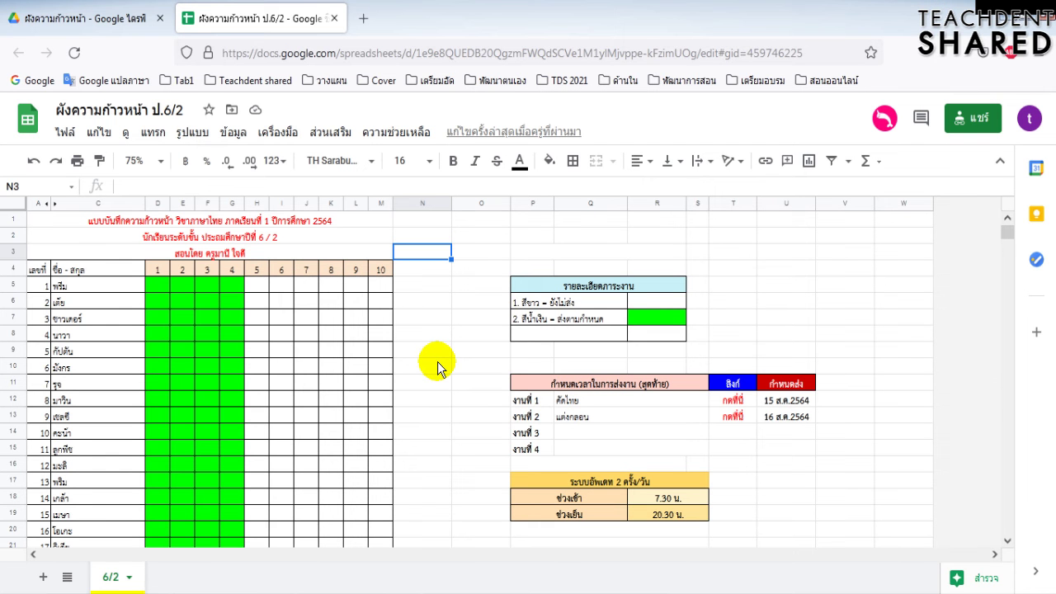